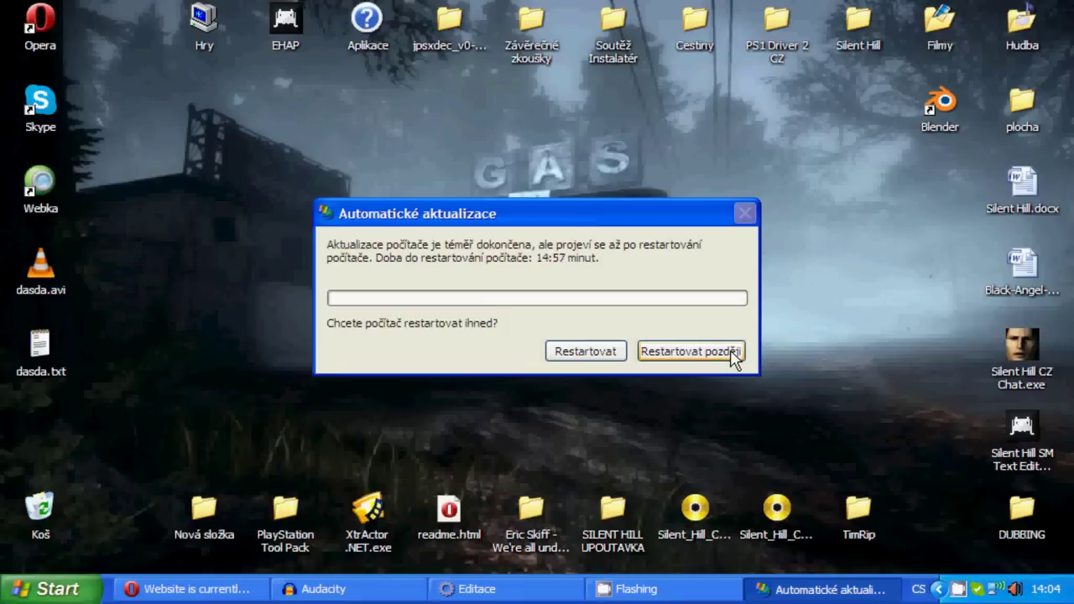
Postpone the computer restart requested by the automatic updates.
click(722, 351)
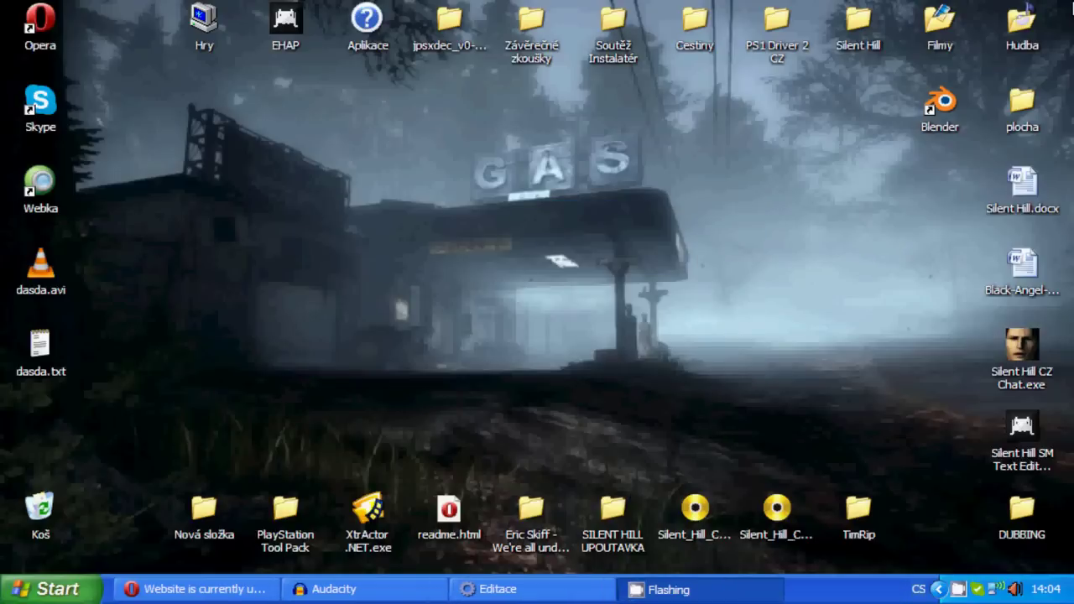
drag(1072, 4, 148, 587)
click(258, 193)
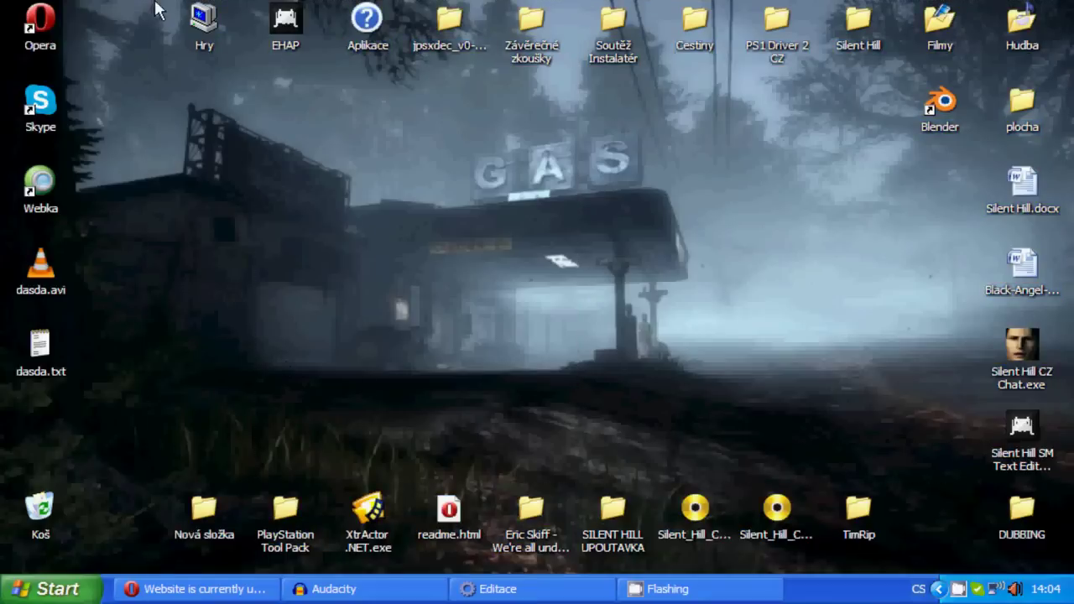
drag(155, 2, 1071, 566)
click(868, 403)
drag(1072, 3, 403, 564)
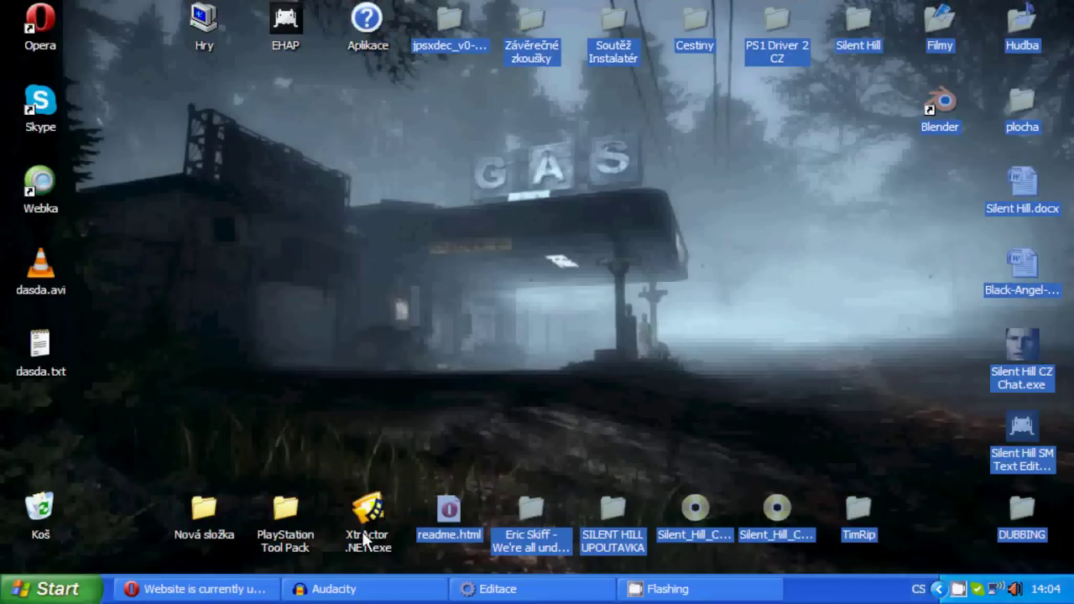
drag(151, 8, 1066, 554)
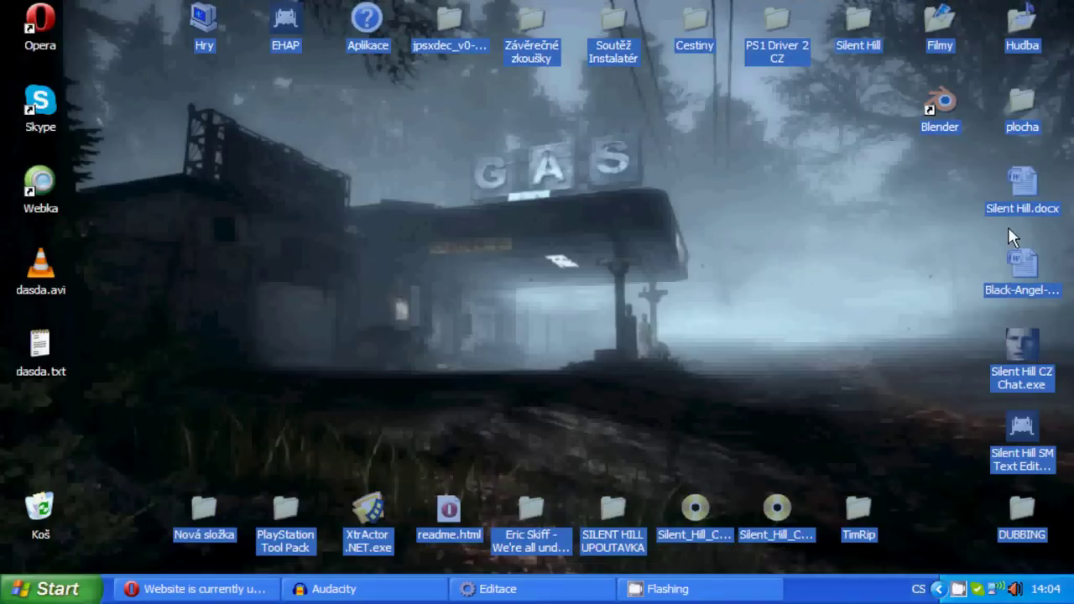
click(1011, 237)
drag(1061, 9, 233, 425)
click(252, 52)
drag(146, 5, 1064, 537)
click(1067, 42)
drag(1067, 42, 1034, 210)
click(383, 354)
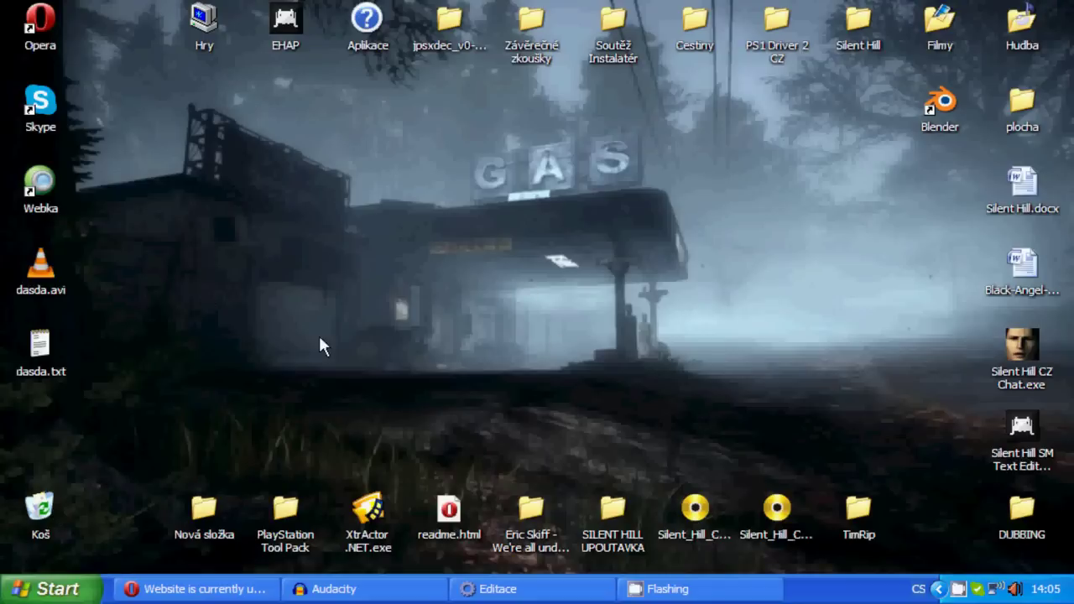
drag(156, 15, 1066, 571)
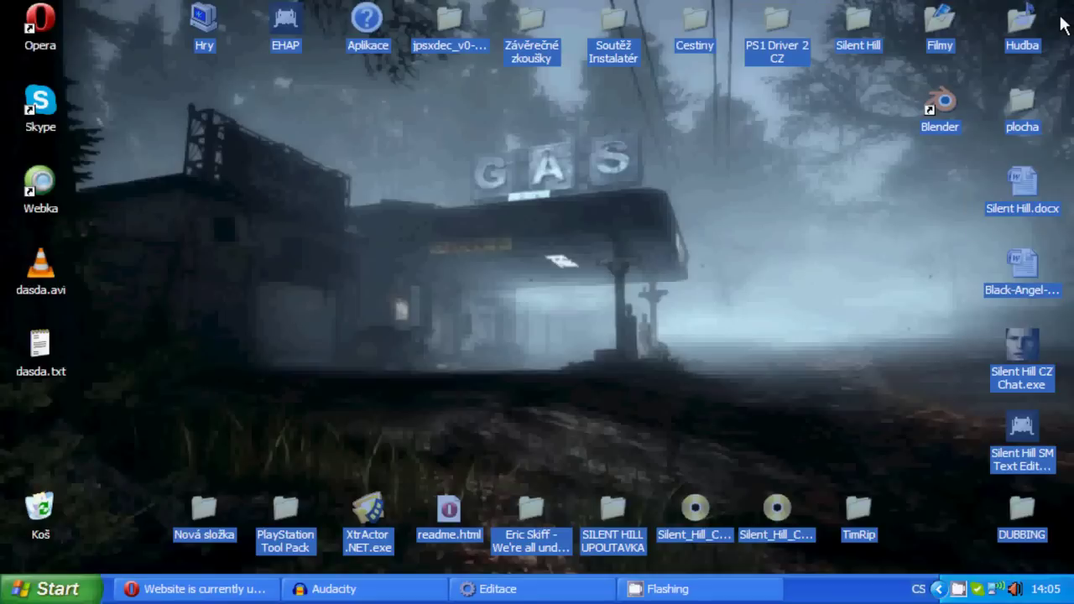
click(712, 173)
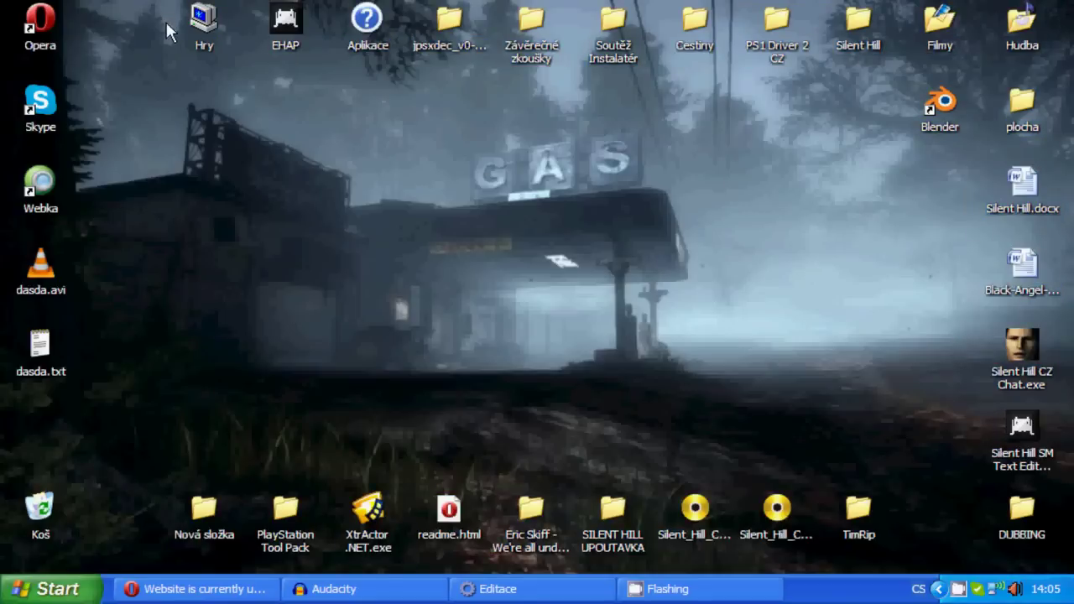
drag(166, 21, 319, 408)
click(475, 281)
drag(152, 13, 1072, 570)
click(1065, 199)
drag(1065, 17, 428, 567)
click(113, 414)
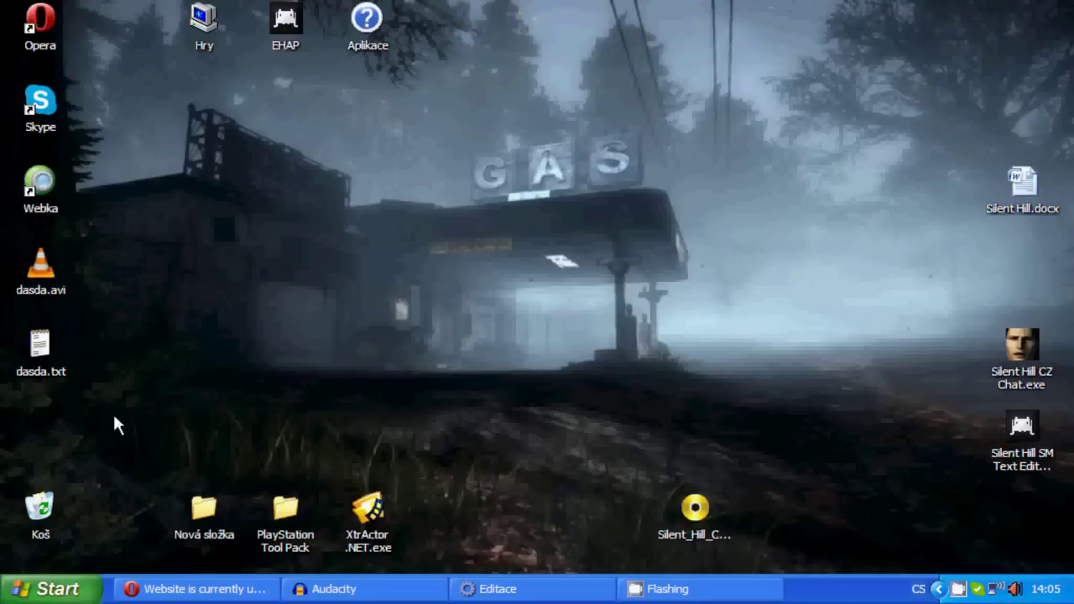
drag(169, 63, 1049, 491)
click(389, 239)
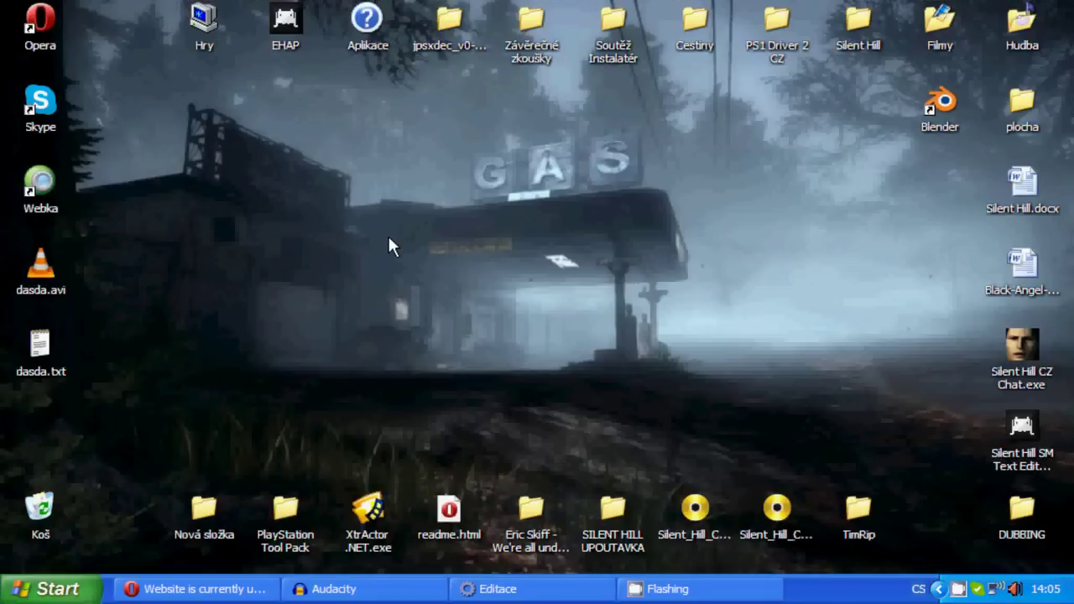
Launch Hex Workshop from the Editace folder and close that folder's window.
click(504, 589)
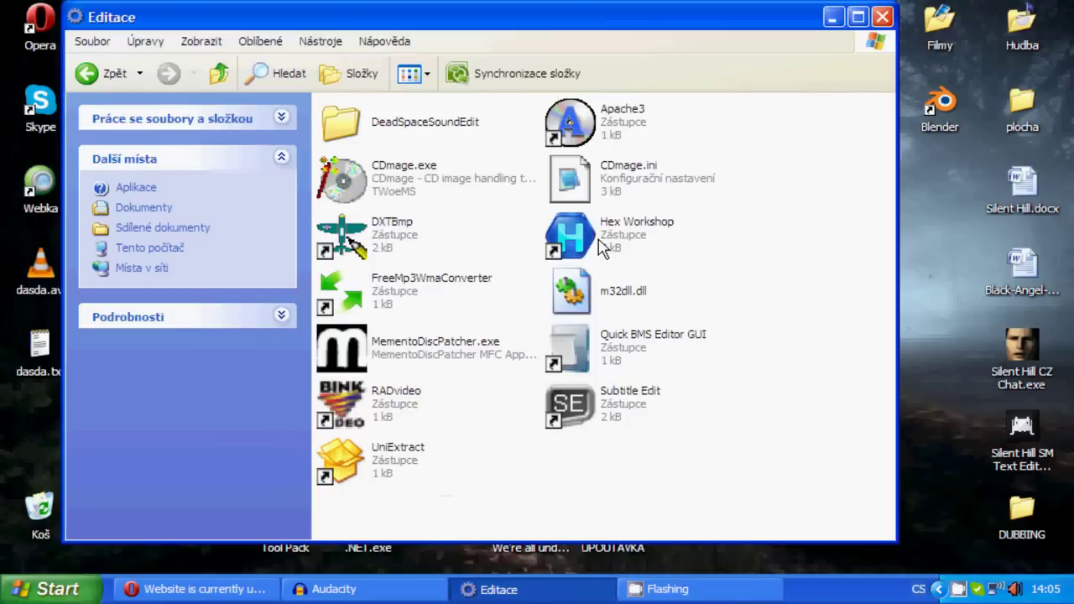
click(583, 244)
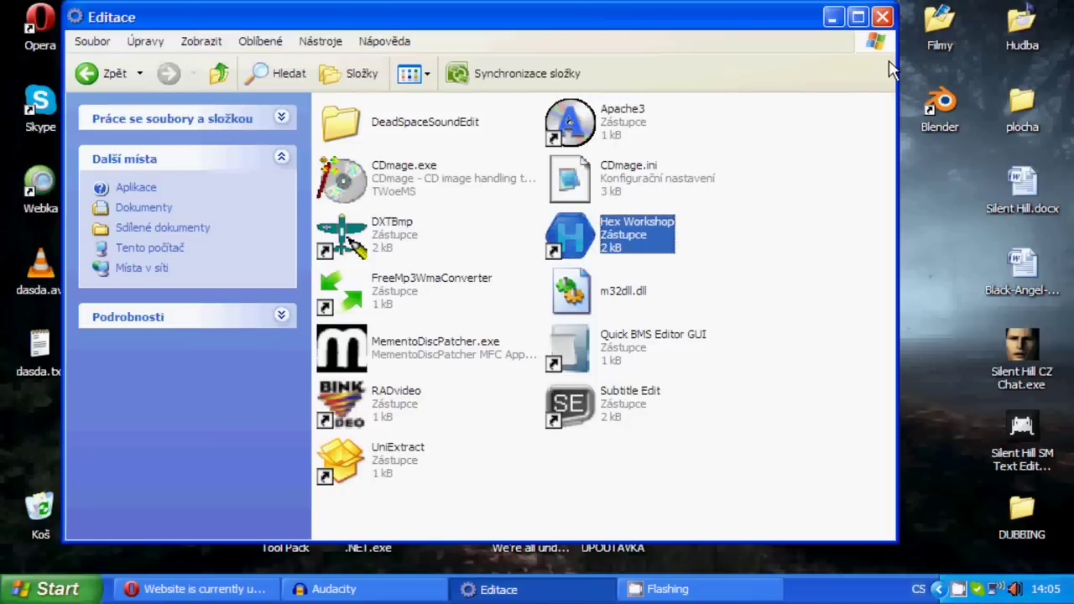
click(882, 17)
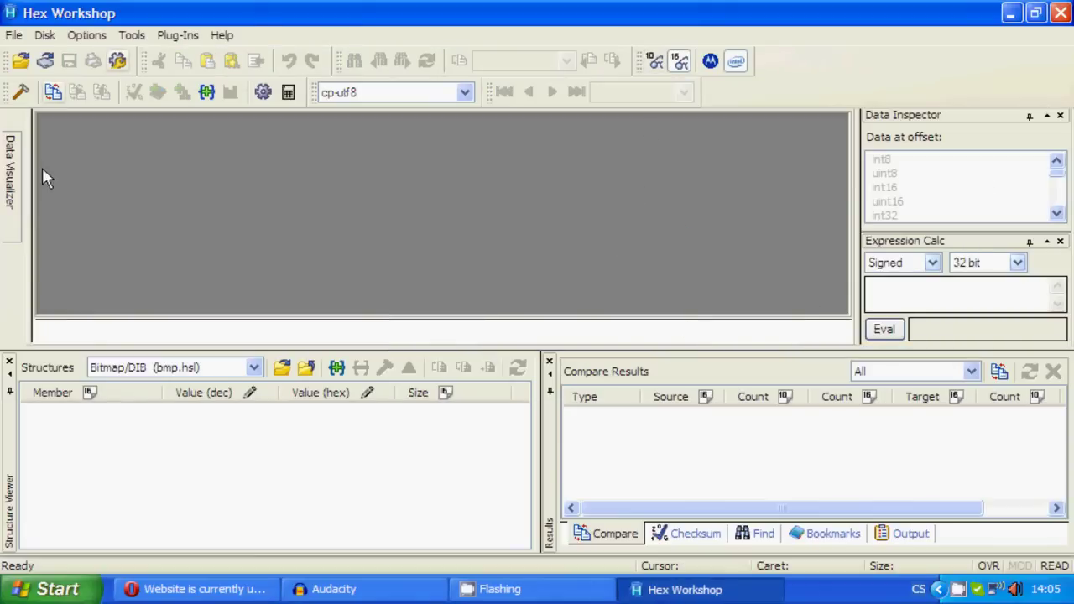
Look through the Hex Workshop menus and close the program.
click(17, 37)
mouse_move(221, 36)
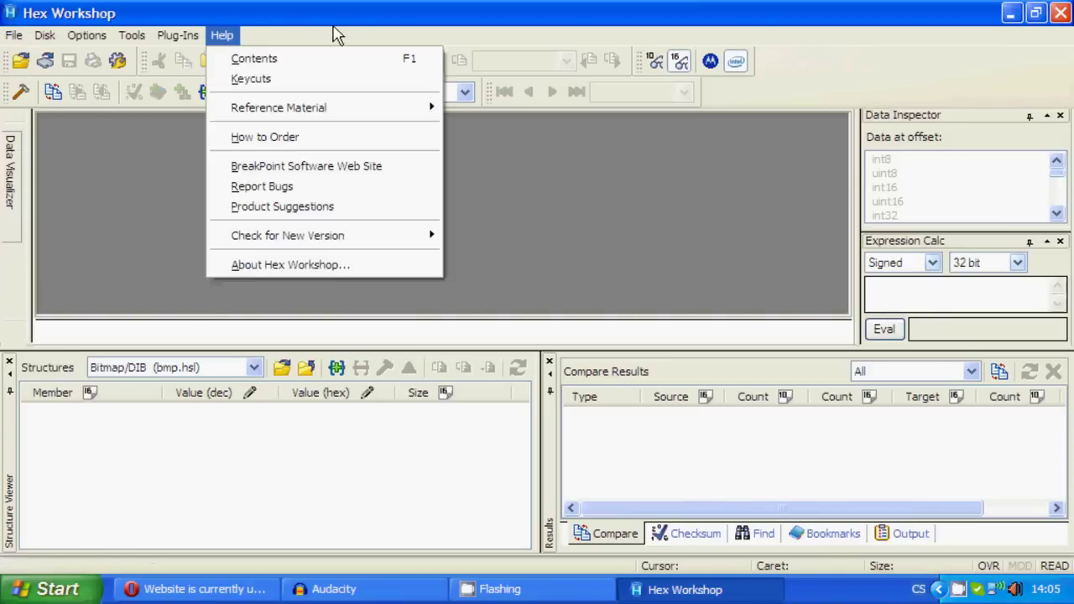
click(914, 80)
click(1061, 13)
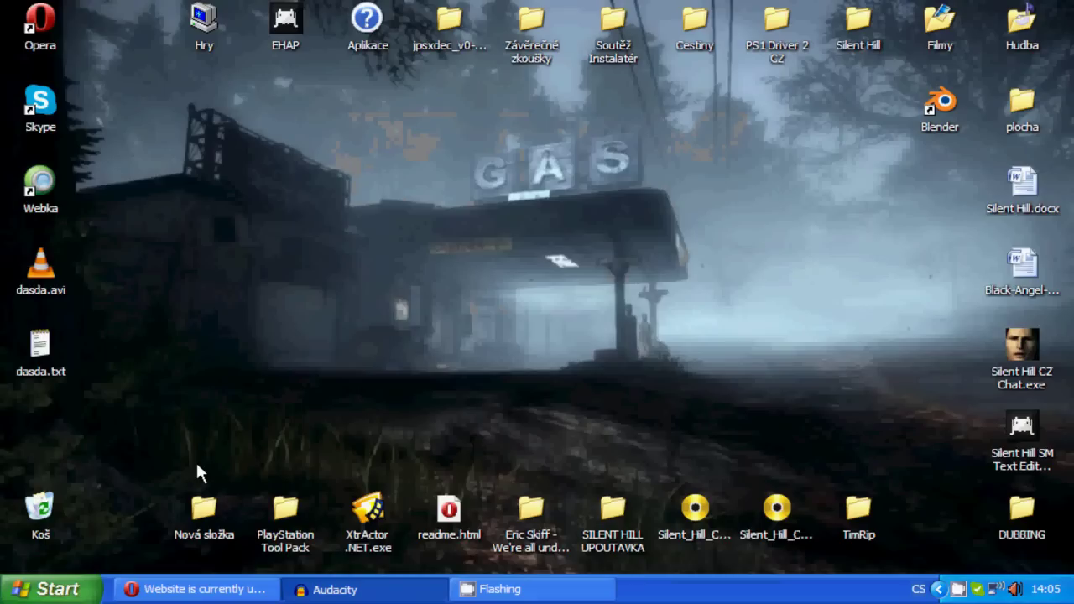
Open the local disk C: from Tento počítač.
click(50, 588)
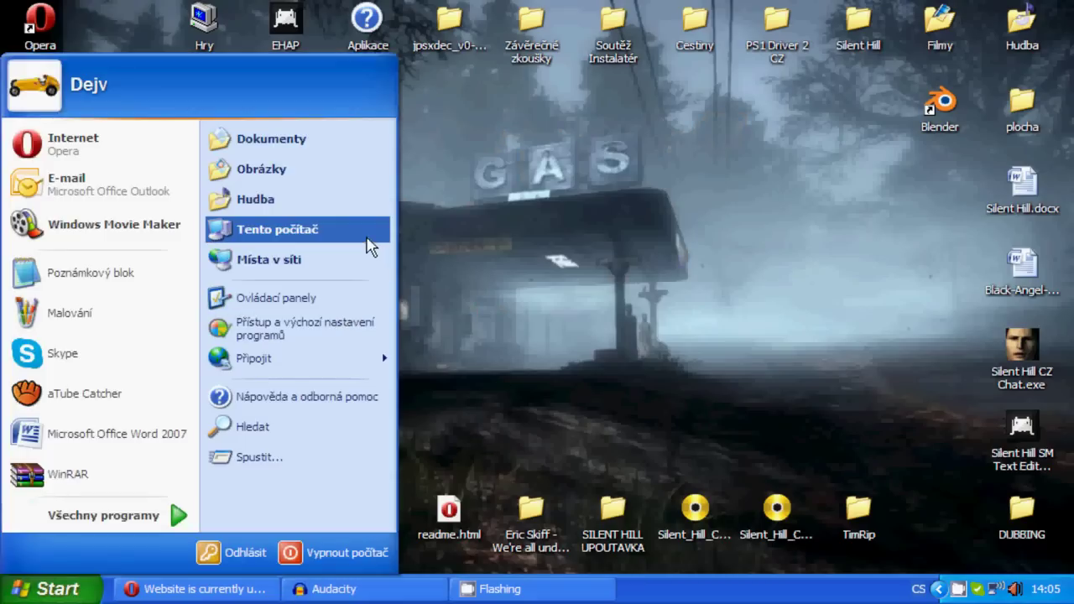
click(336, 231)
double_click(305, 135)
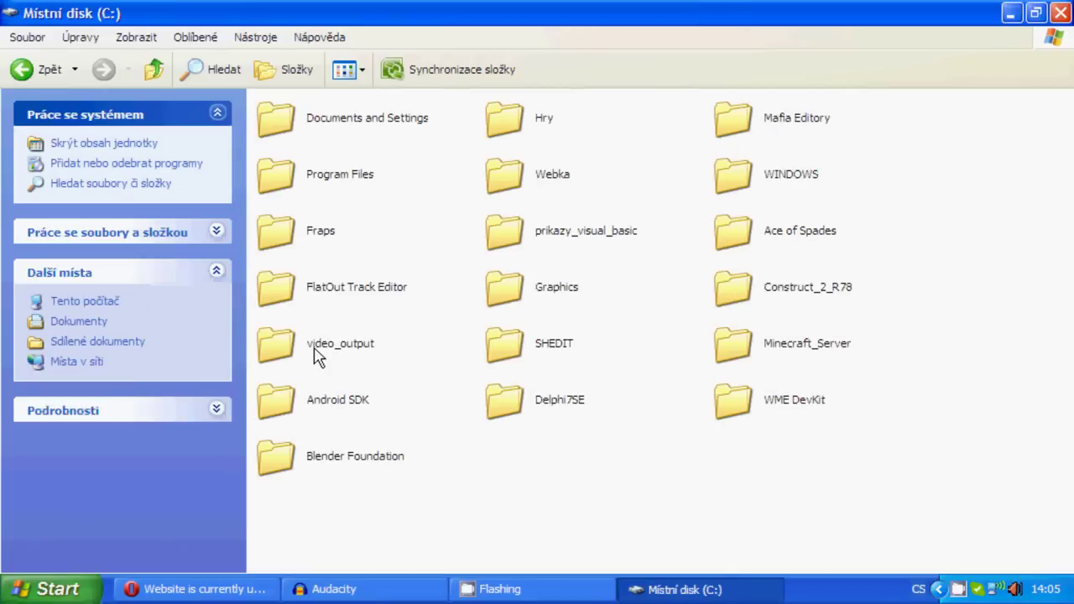
click(516, 126)
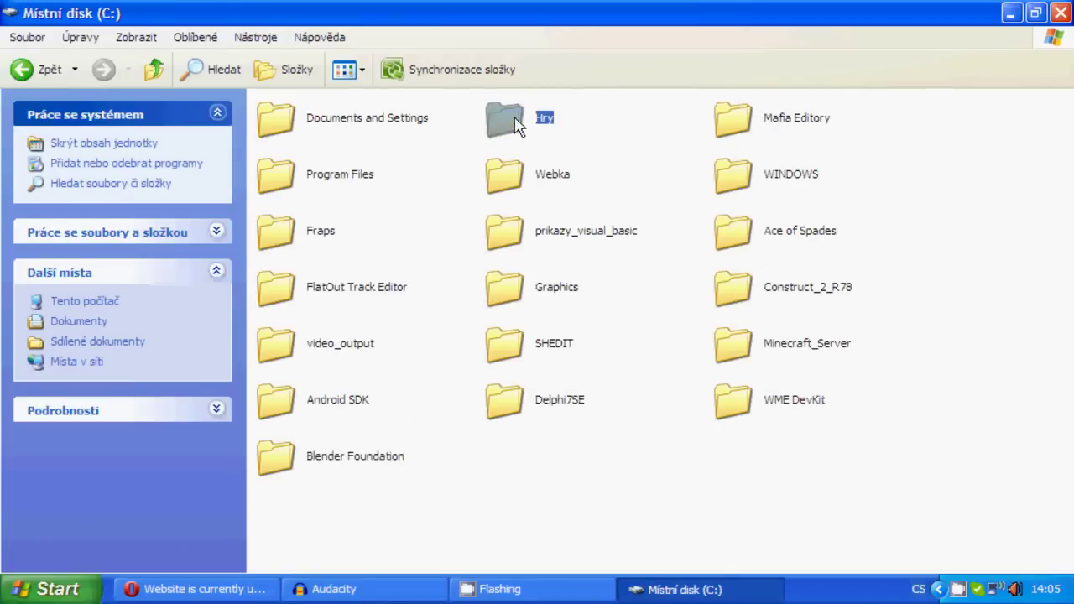
double_click(517, 126)
double_click(308, 238)
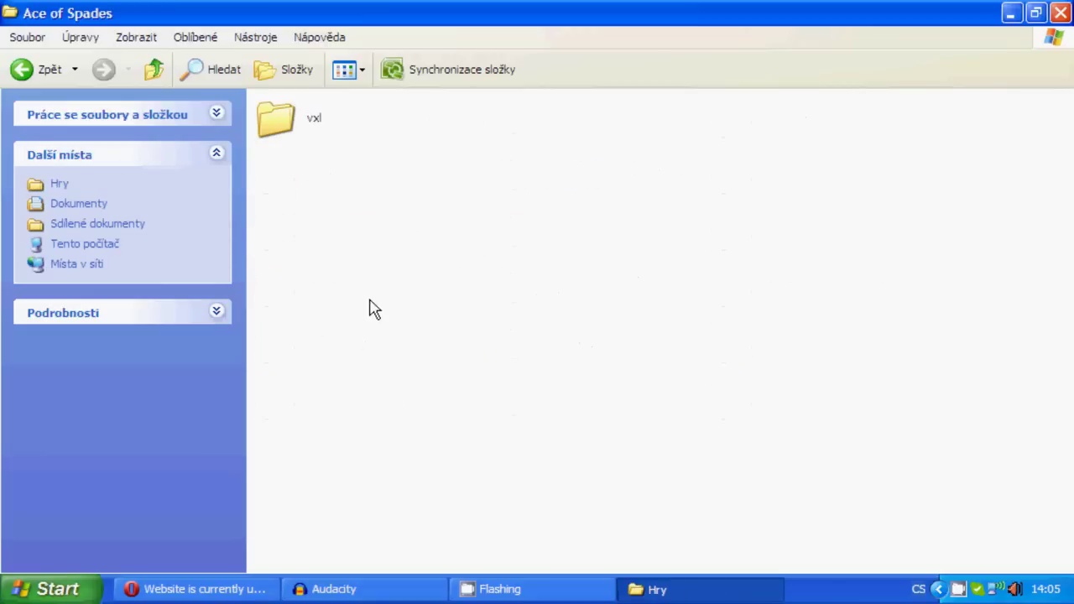
double_click(309, 119)
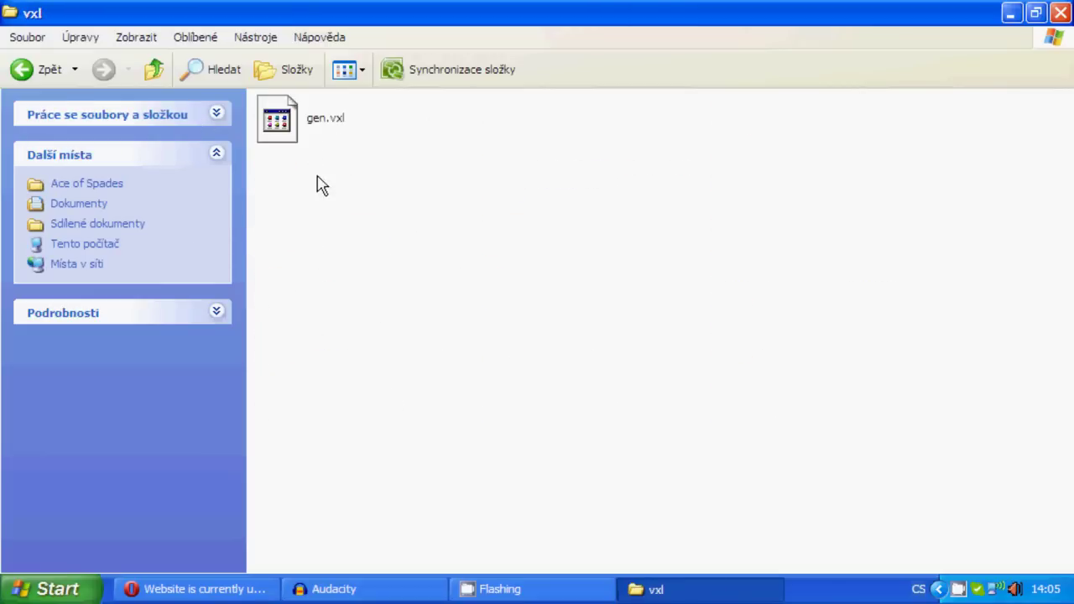
click(301, 140)
click(393, 268)
click(36, 73)
click(36, 73)
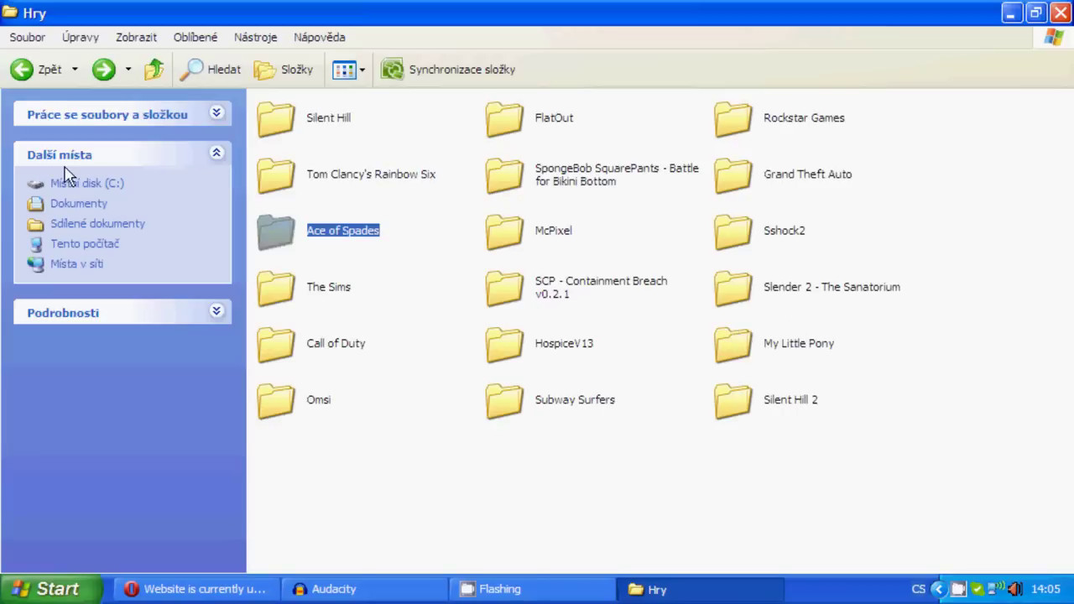
click(39, 74)
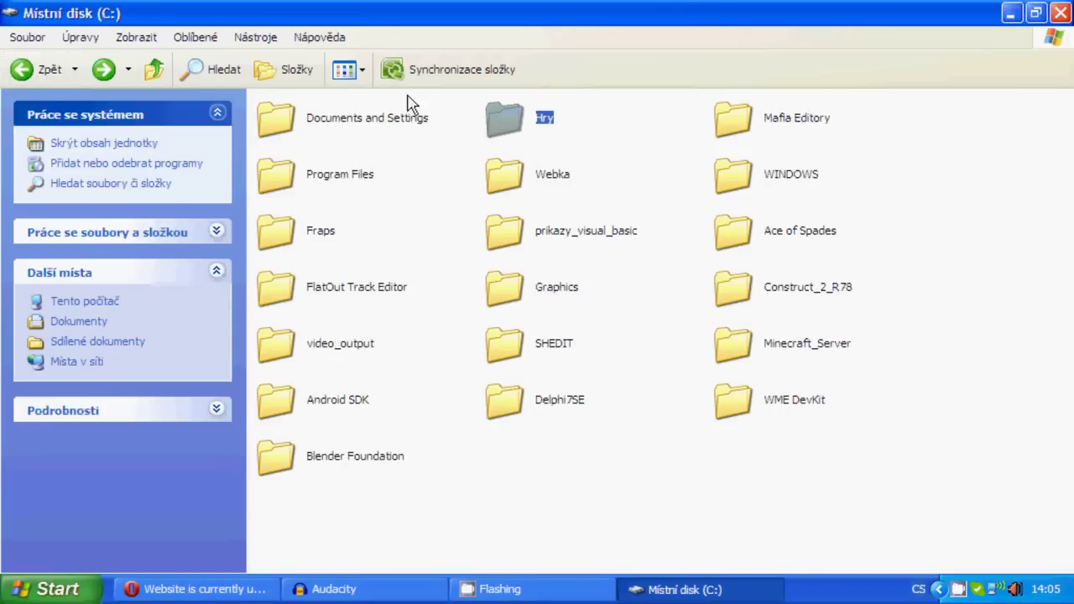
Open the Ace of Spades folder in the root of drive C:.
click(774, 241)
key(Return)
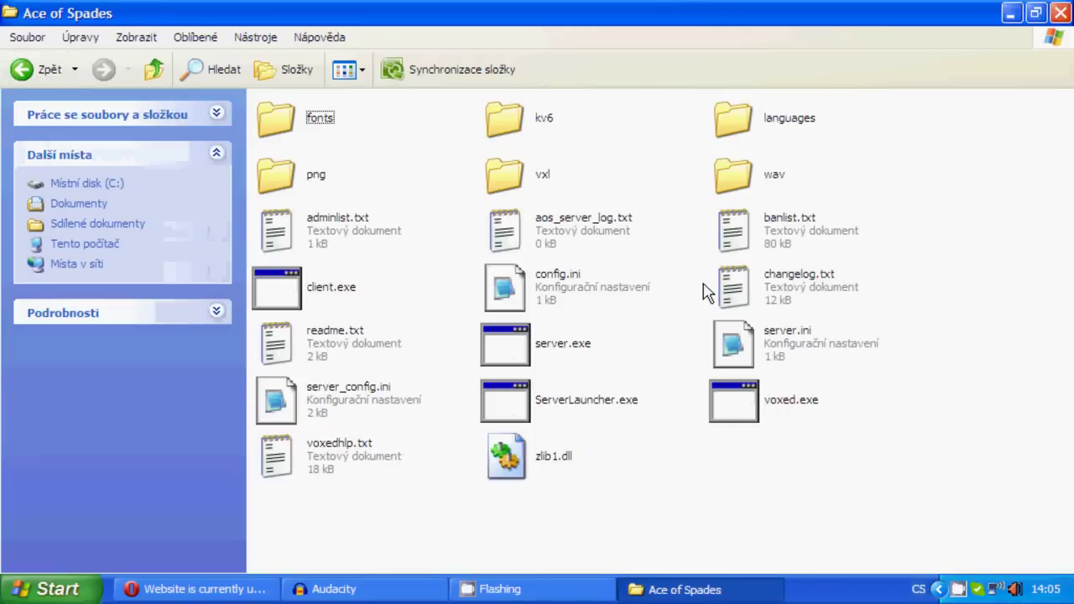
key(ctrl+a)
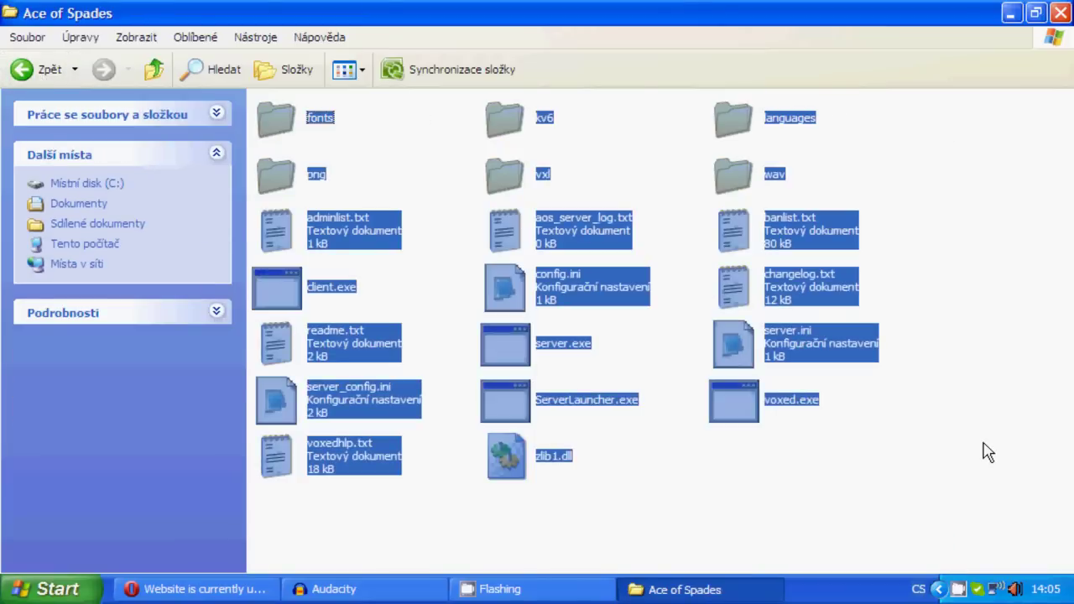
click(1020, 525)
drag(1020, 525, 271, 76)
drag(988, 476, 268, 38)
click(917, 380)
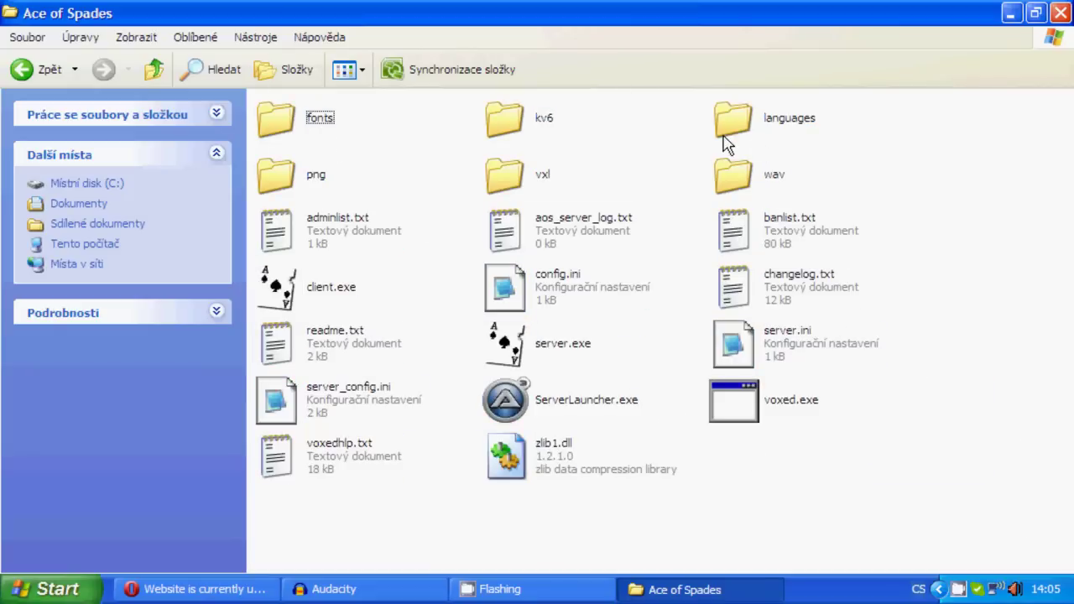
Open the languages folder of the Ace of Spades game.
click(745, 122)
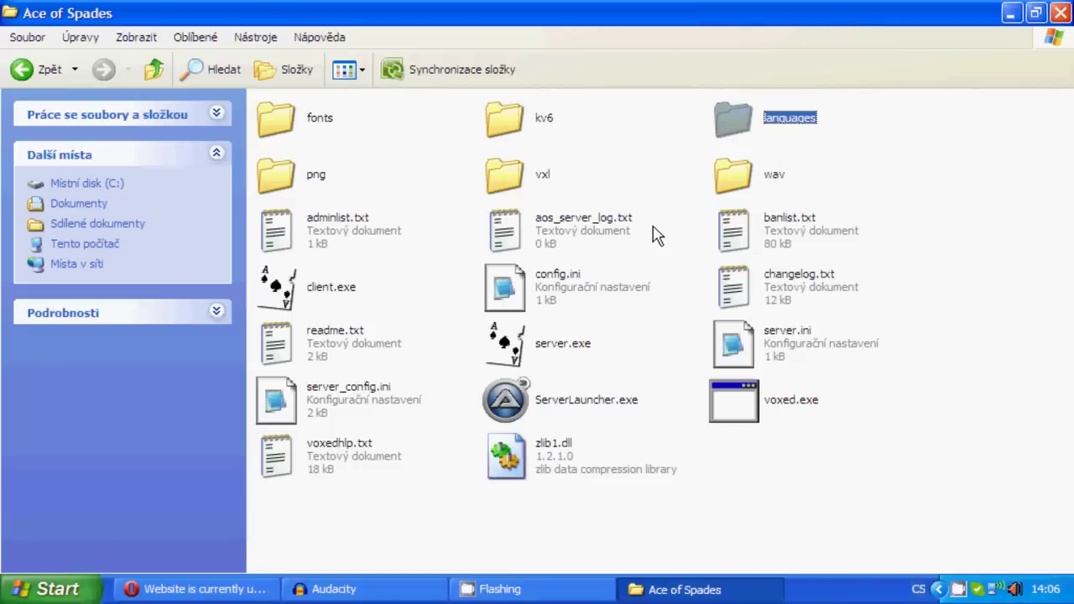
double_click(745, 122)
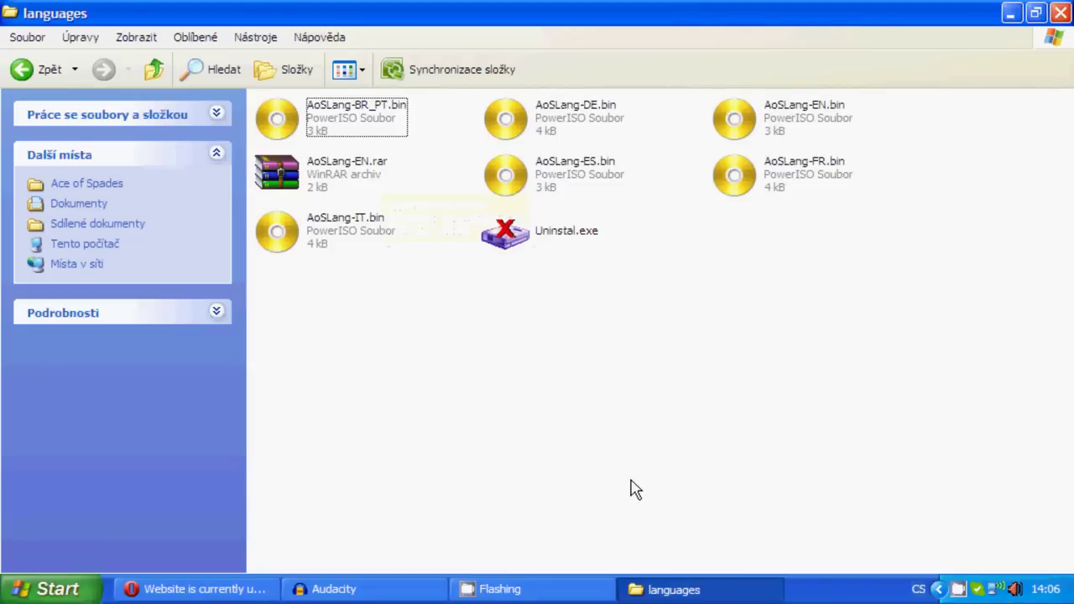
click(334, 179)
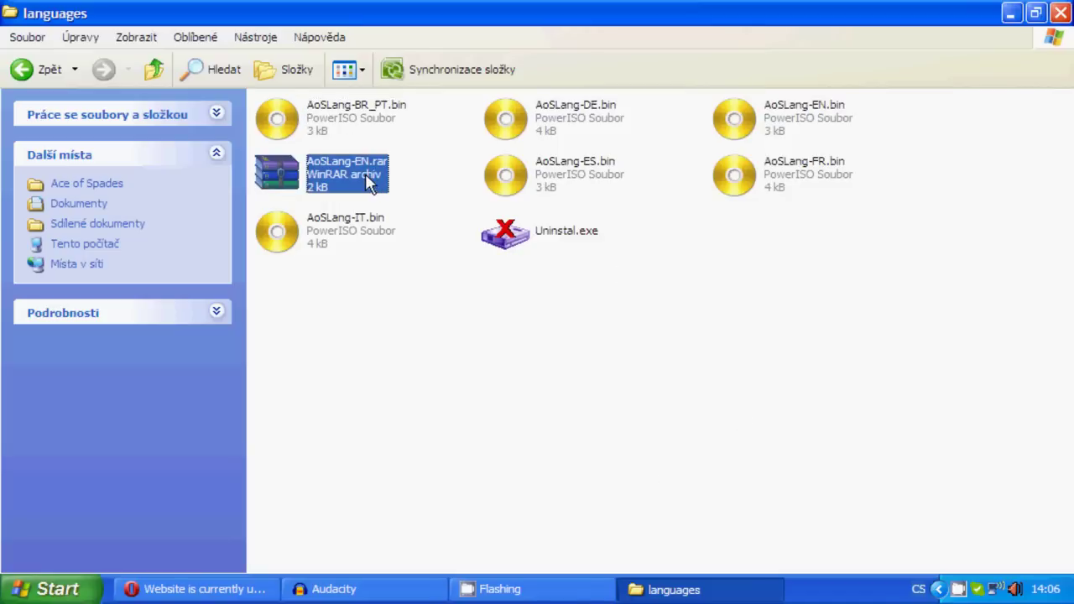
right_click(367, 177)
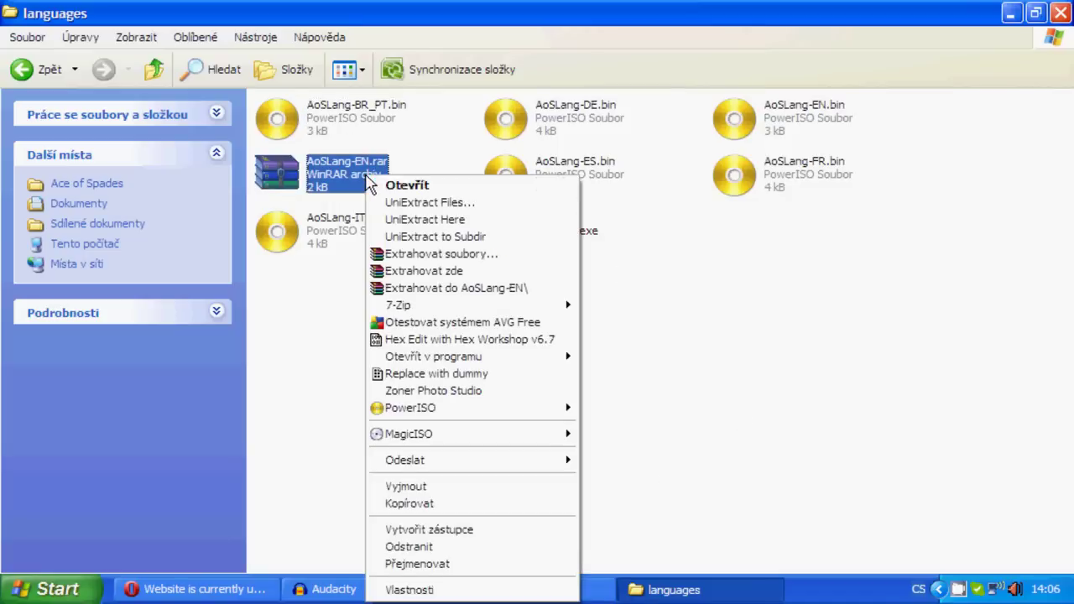
click(589, 344)
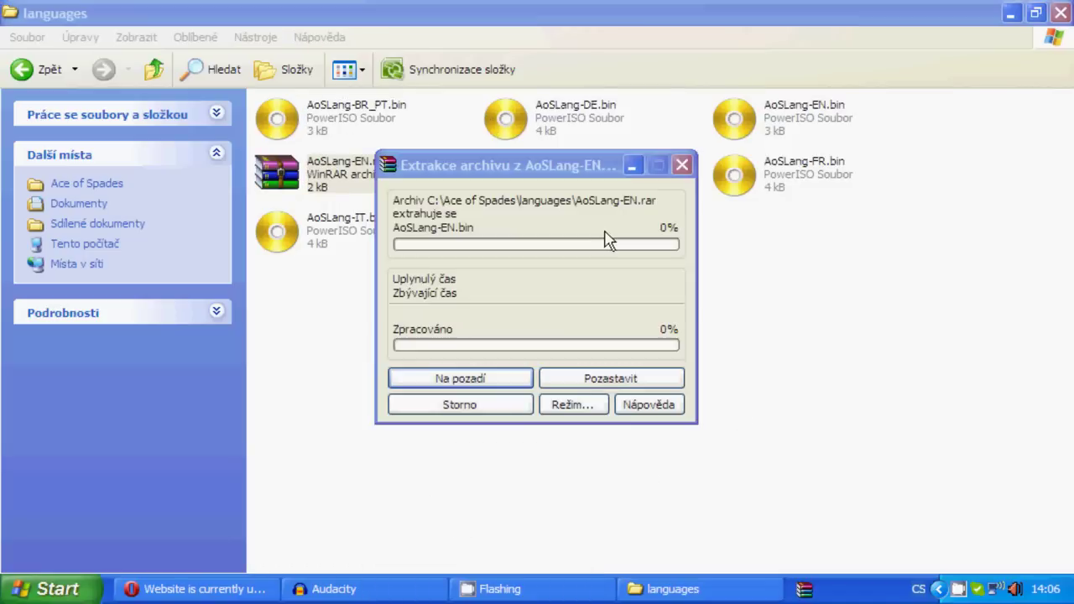
click(504, 402)
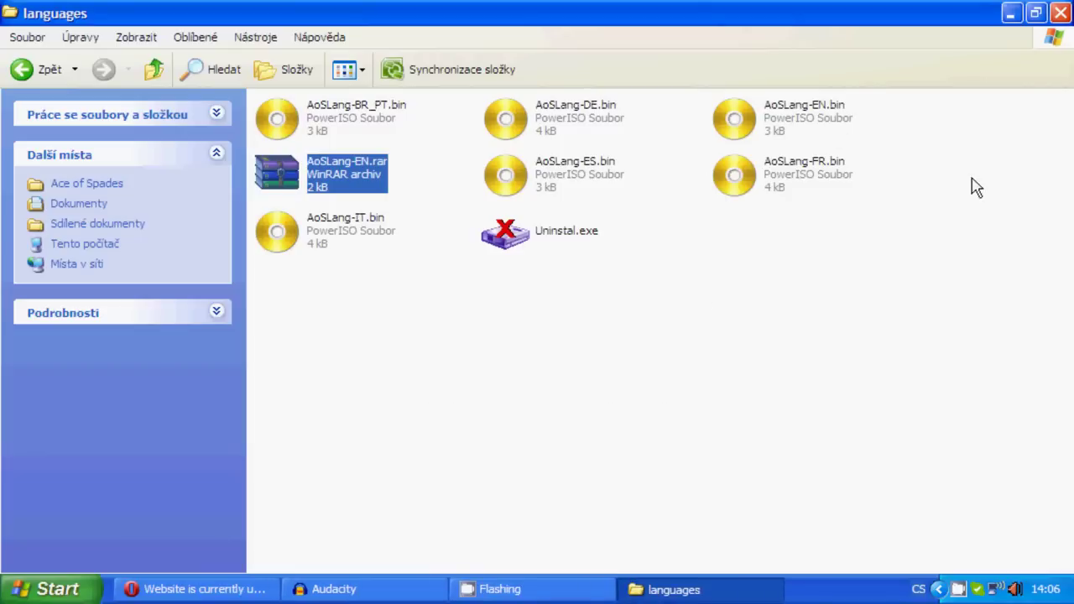
Examine the AoSLang .bin files in the languages folder, including the DE, EN, ES, FR and IT versions.
drag(972, 197, 483, 94)
drag(1013, 199, 485, 91)
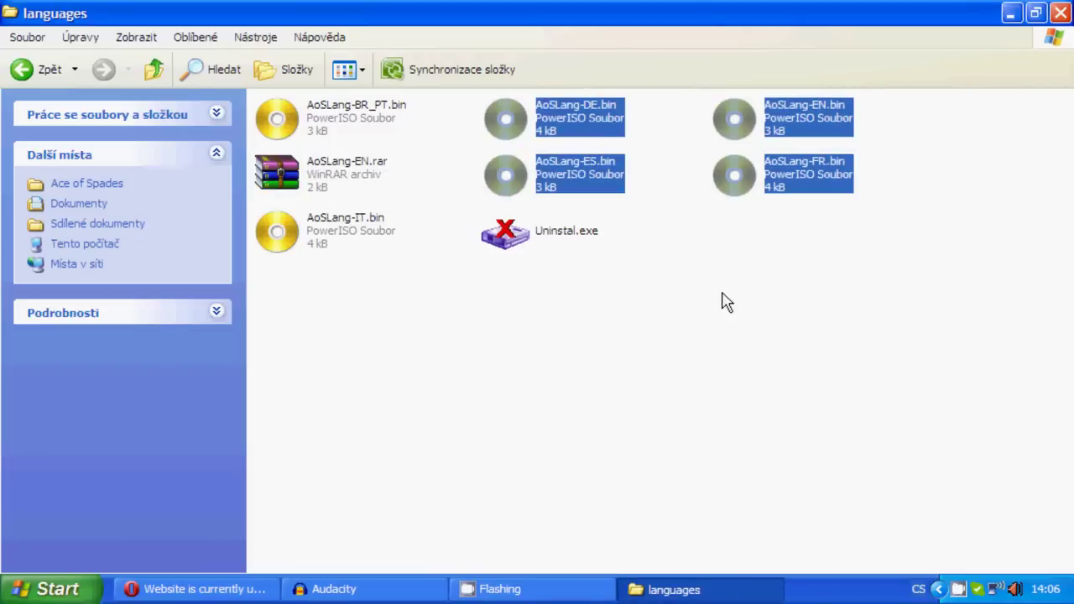
drag(1007, 241, 564, 125)
click(711, 342)
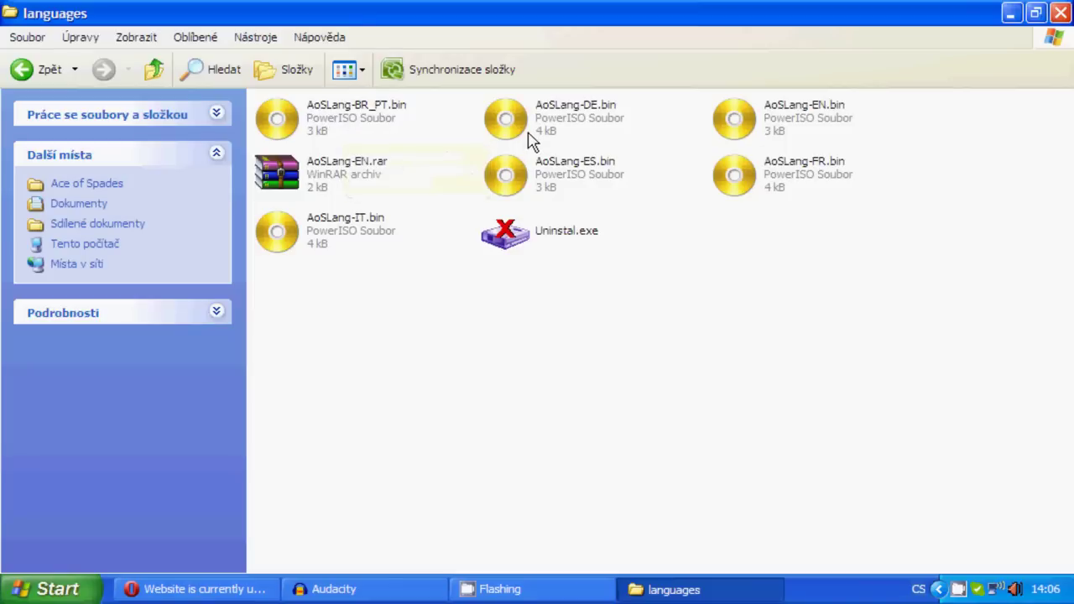
click(598, 104)
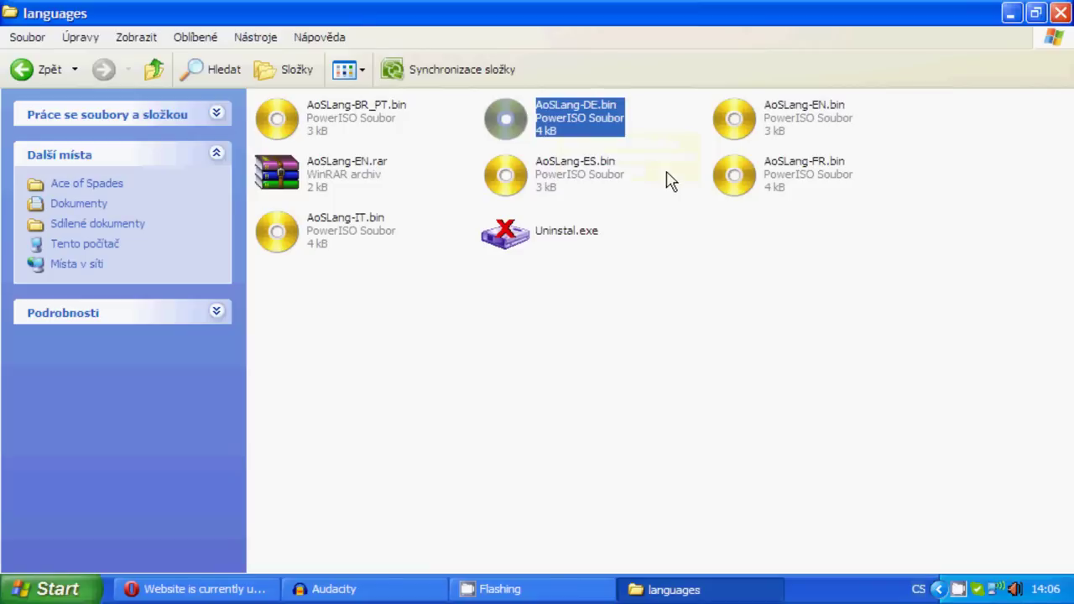
click(829, 130)
click(561, 176)
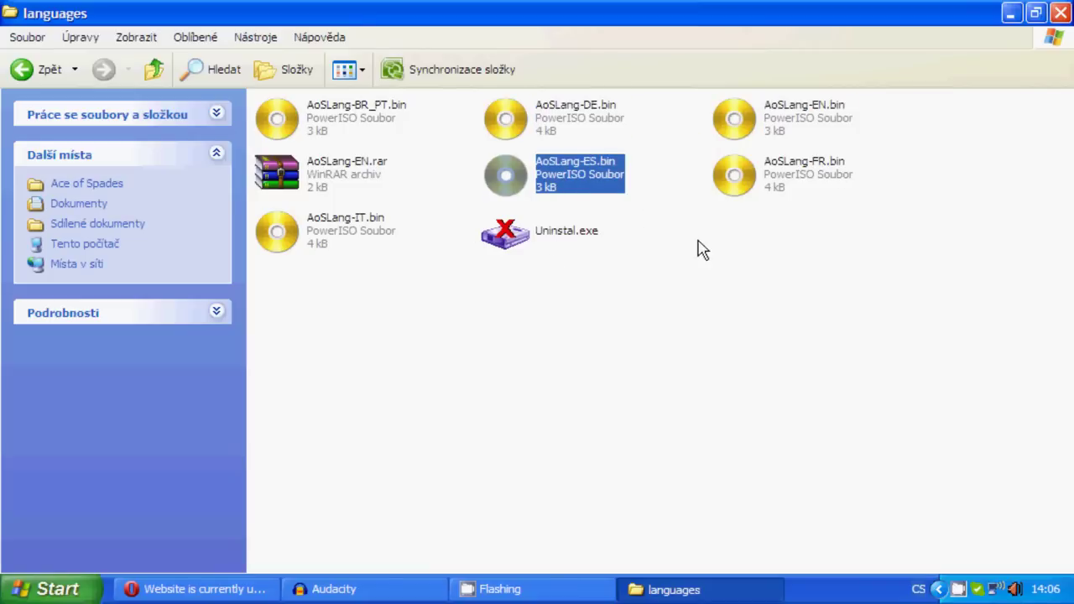
click(815, 211)
click(804, 174)
click(344, 224)
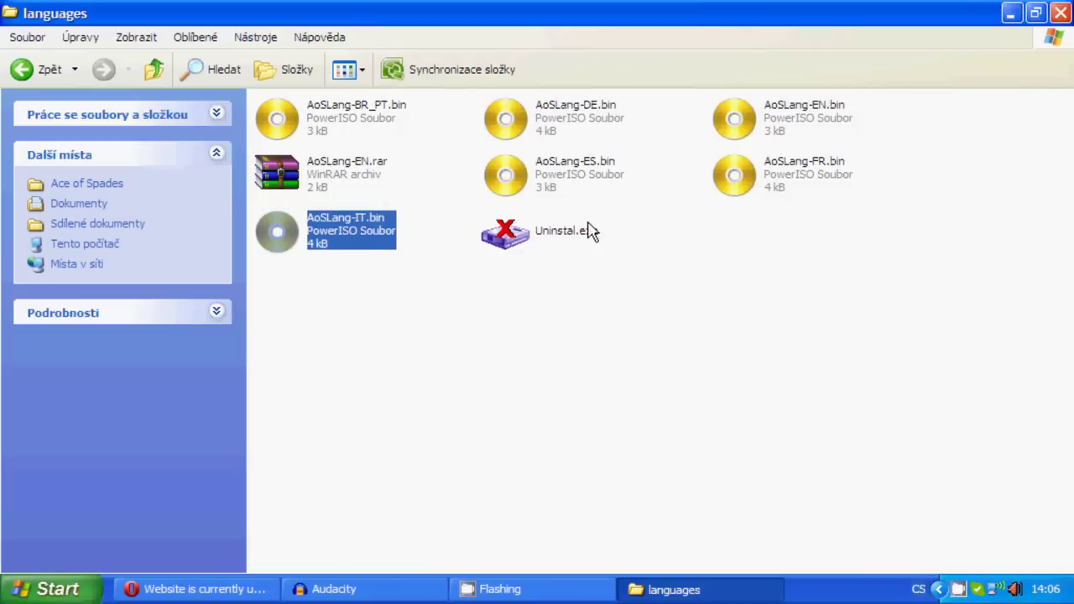
Check the file details of AoSLang-BR_PT.bin and AoSLang-EN.bin in the languages folder.
click(386, 114)
click(903, 360)
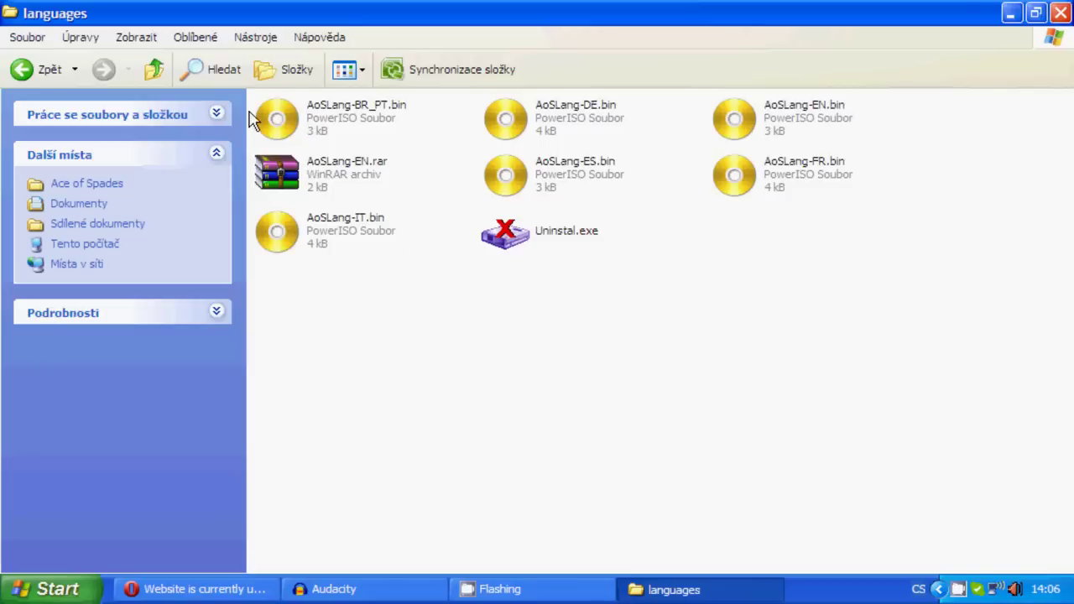
click(347, 115)
click(695, 313)
click(370, 121)
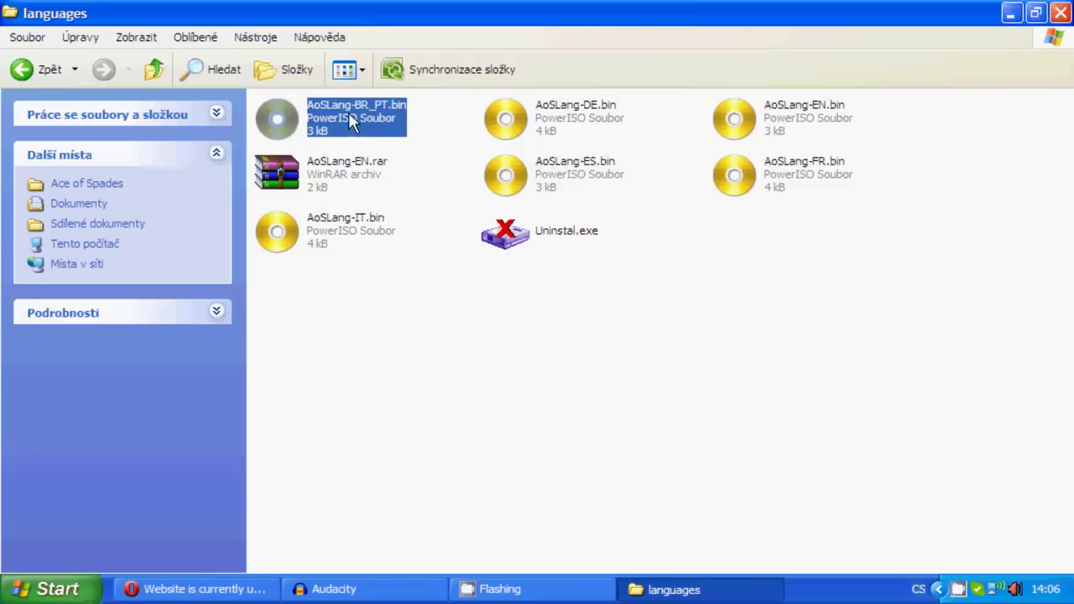
click(719, 294)
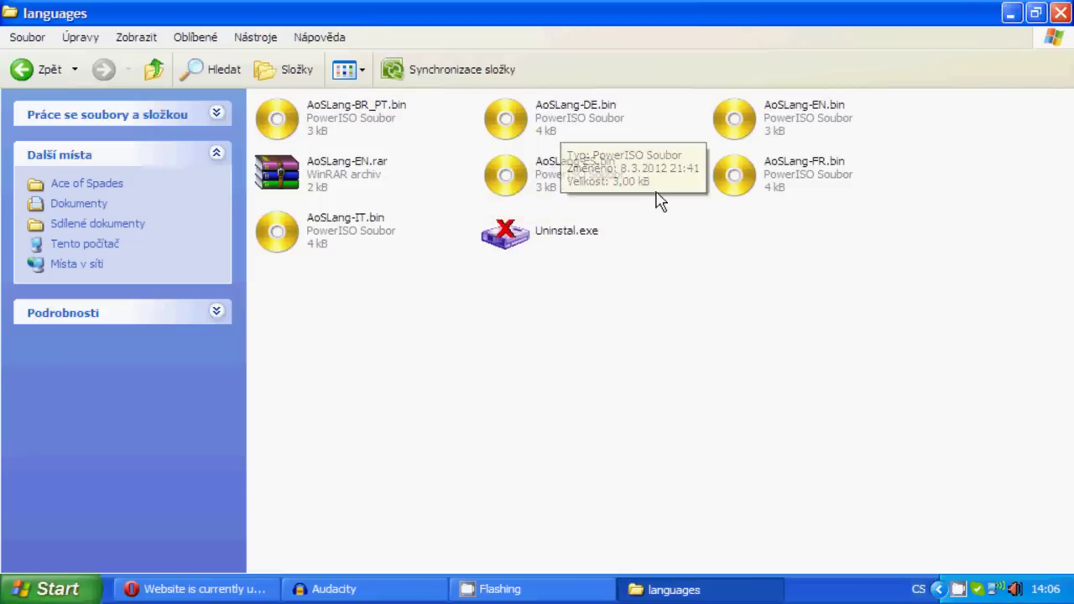
click(766, 112)
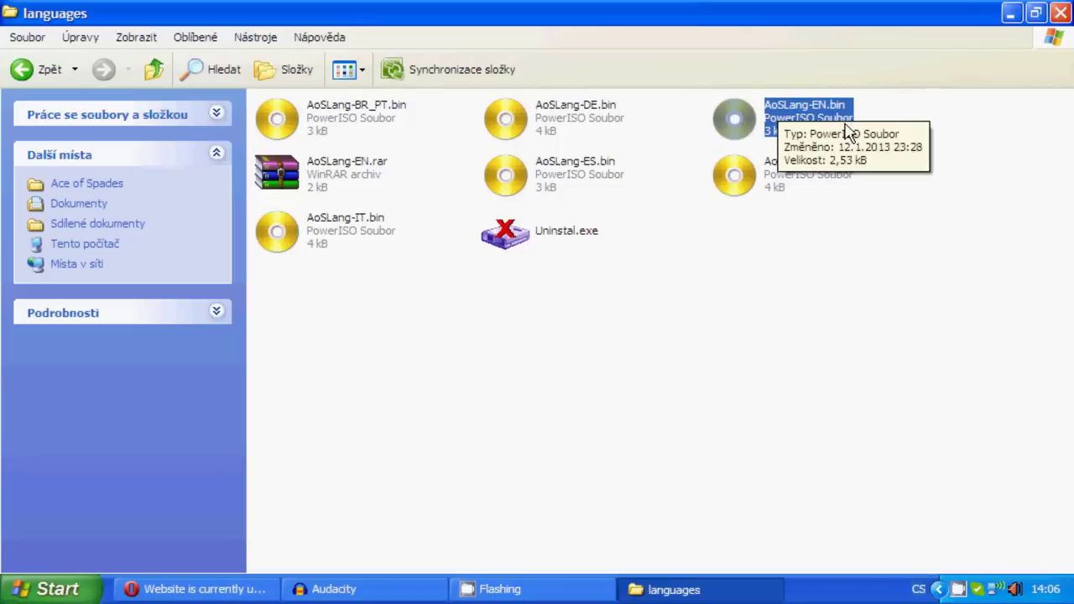
Place Ace of Spades Server Launcher.exe from the Hry folder on the desktop and close the folder.
click(1010, 12)
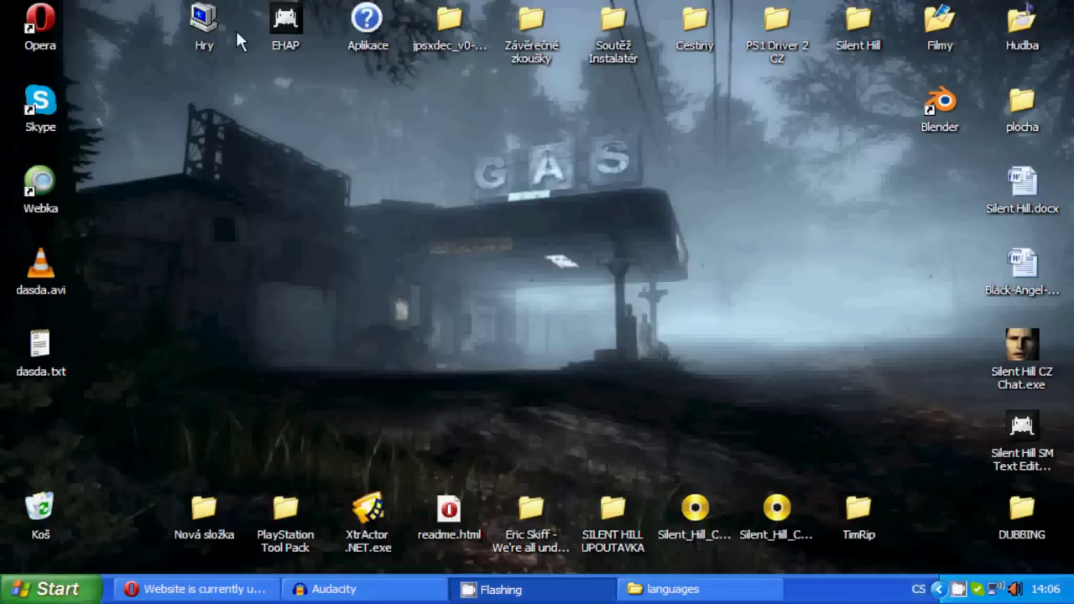
double_click(209, 32)
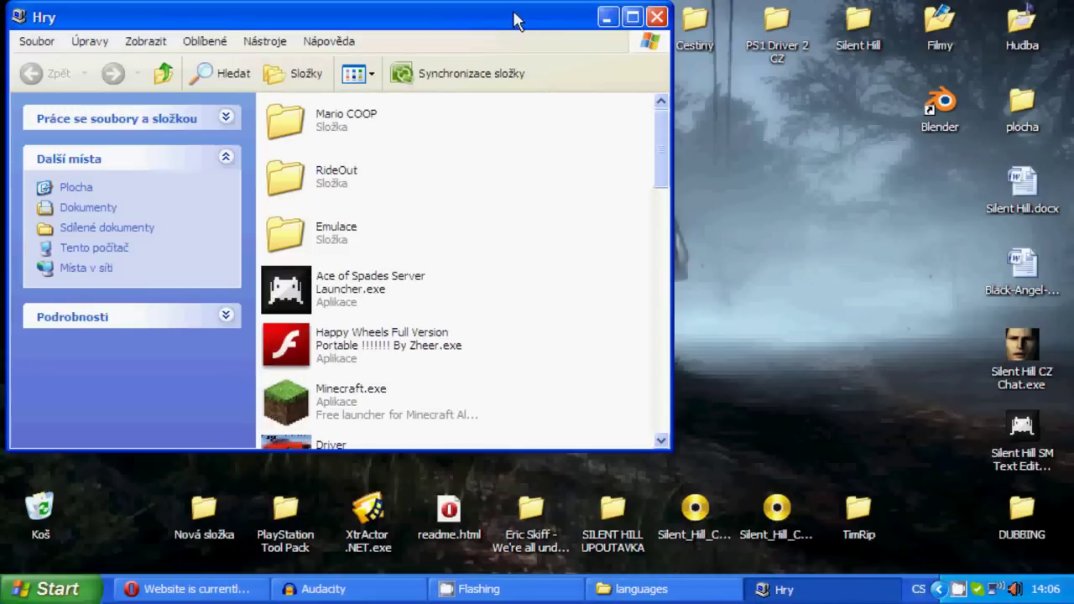
double_click(513, 10)
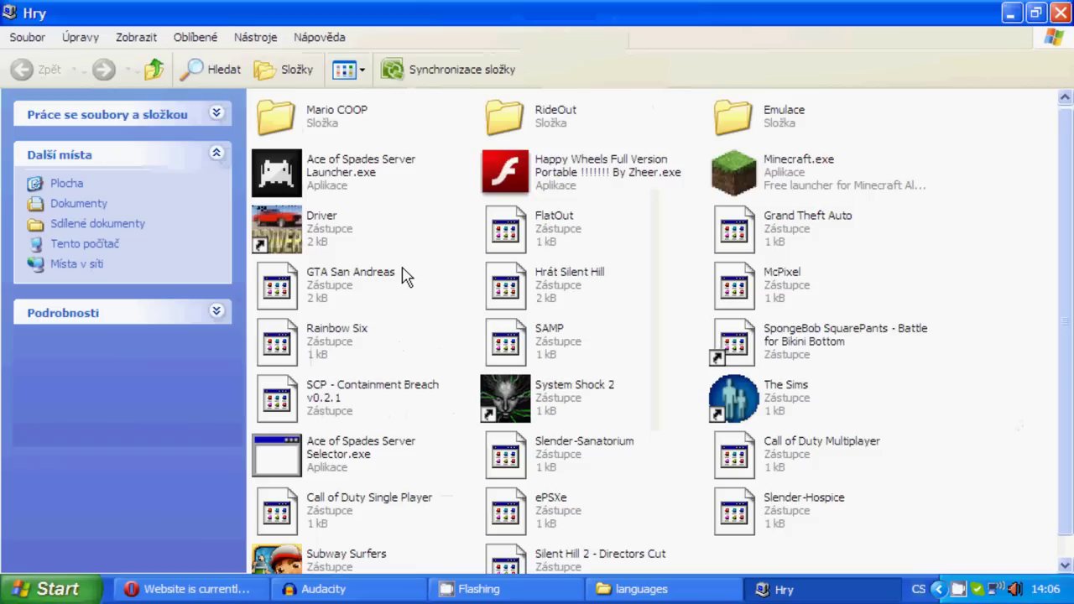
click(351, 170)
double_click(513, 13)
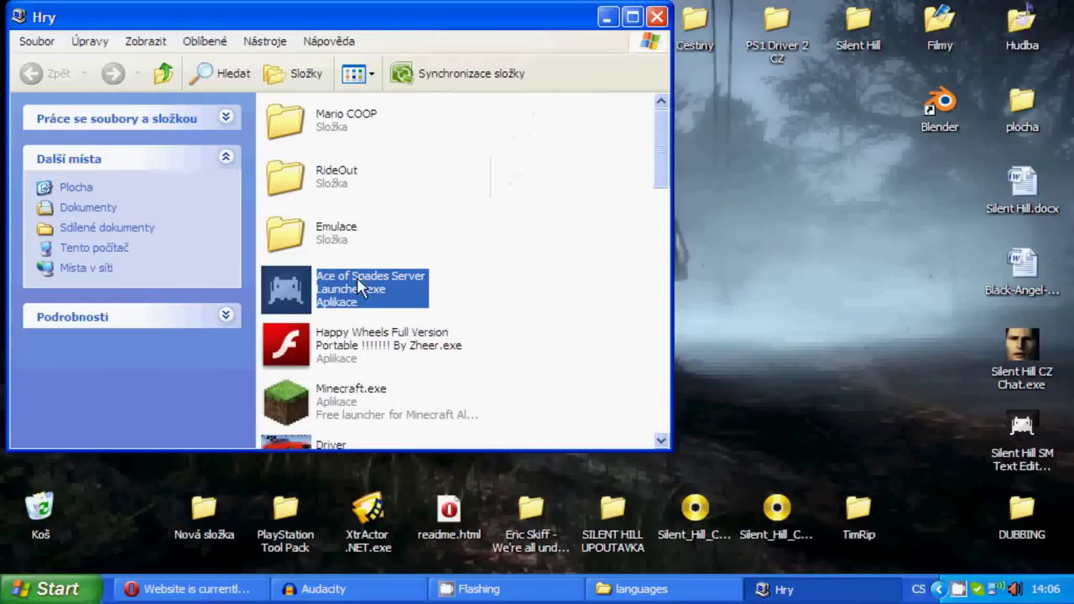
drag(358, 281, 823, 212)
click(659, 16)
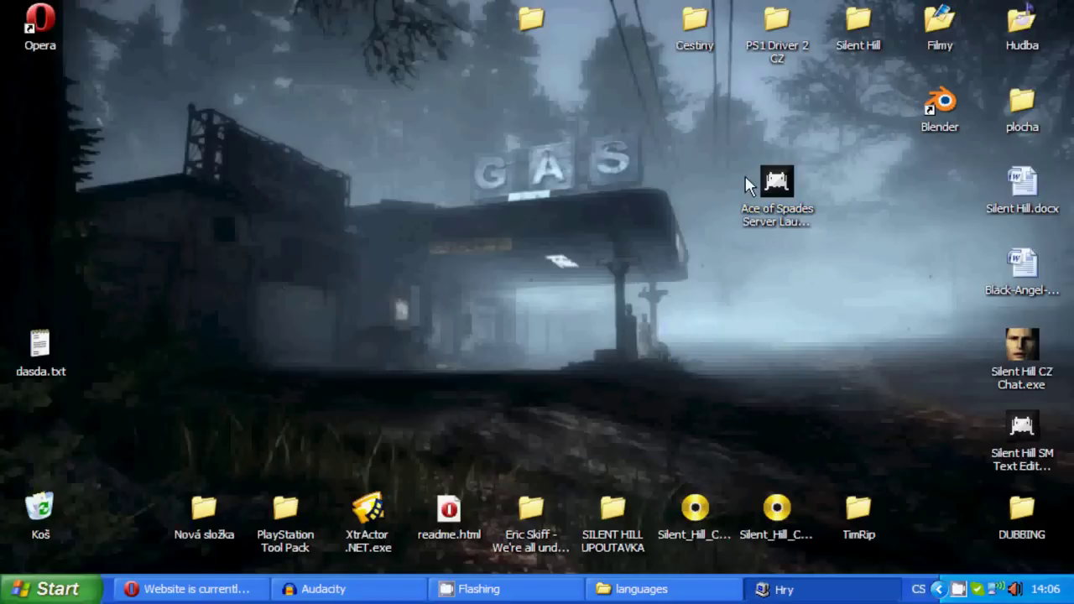
Start the Ace of Spades server launcher and join the Team Deadmatch server on the Blue team with the SMG.
key(Return)
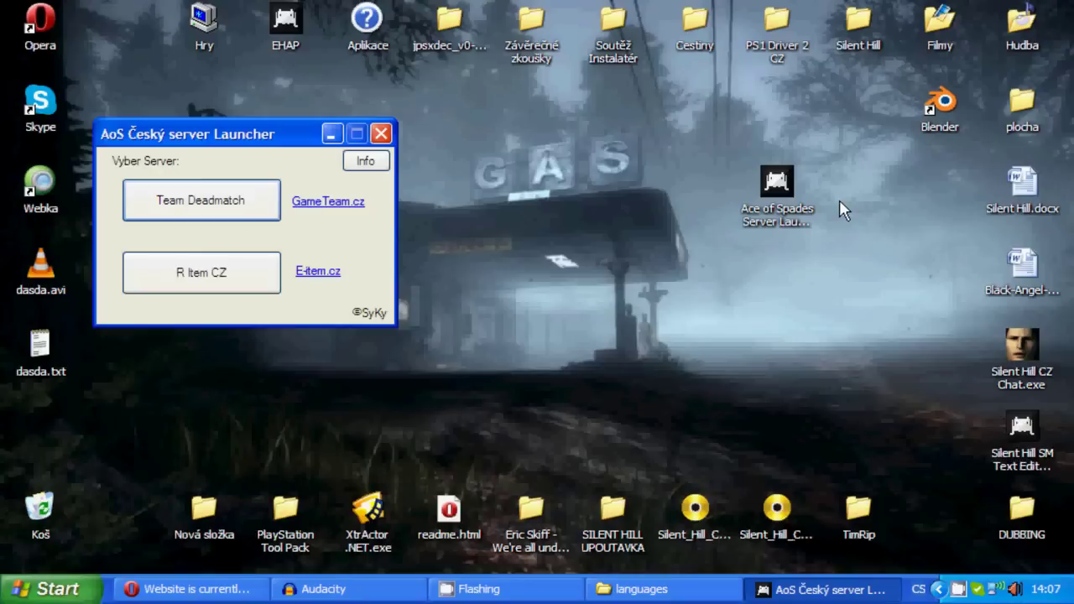
click(211, 204)
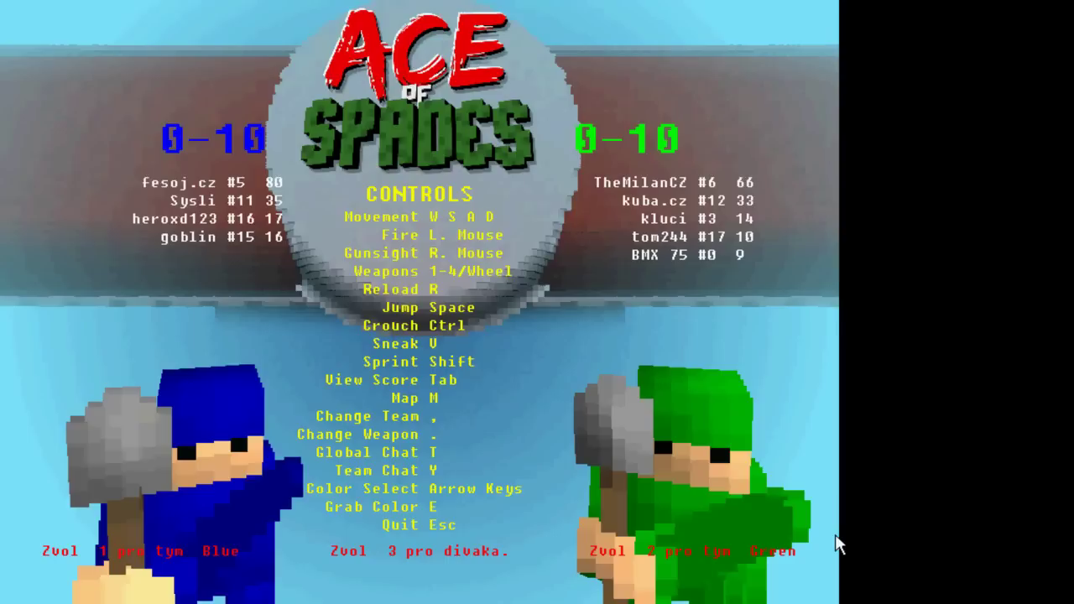
key(1)
key(2)
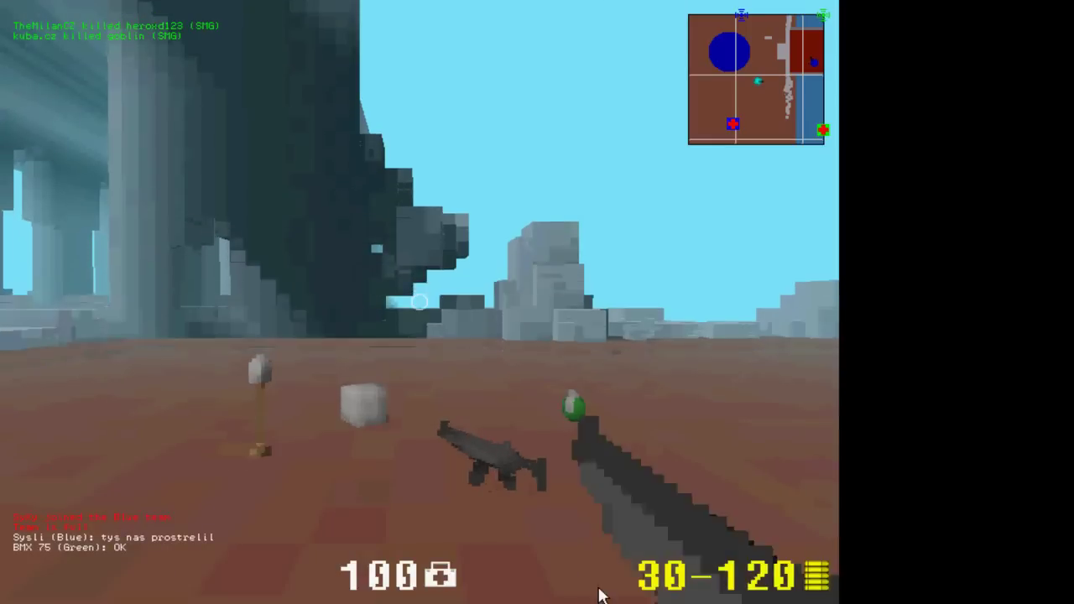
key(w)
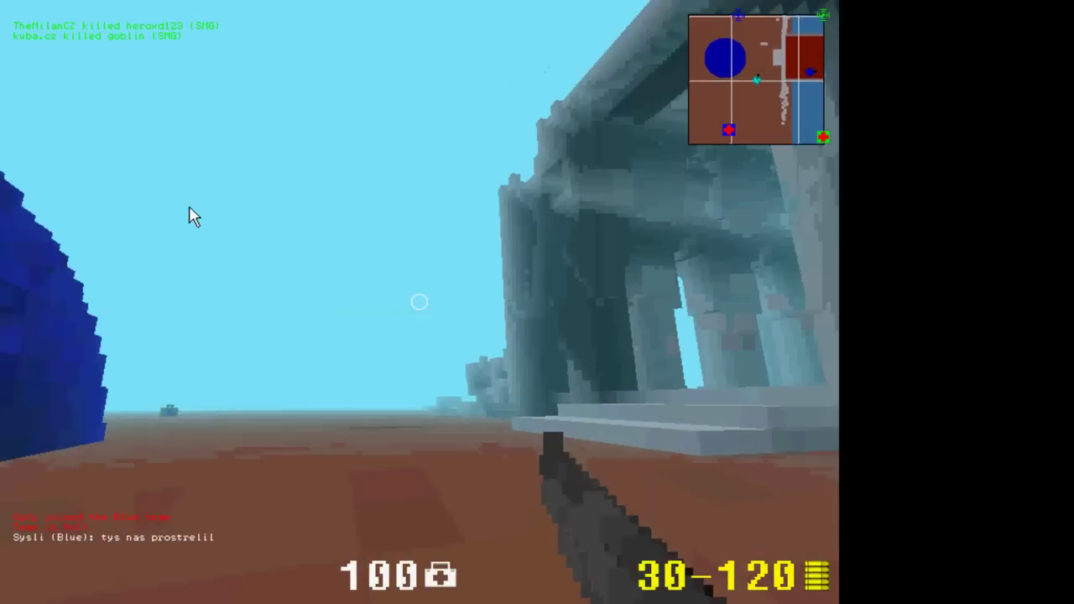
key(3)
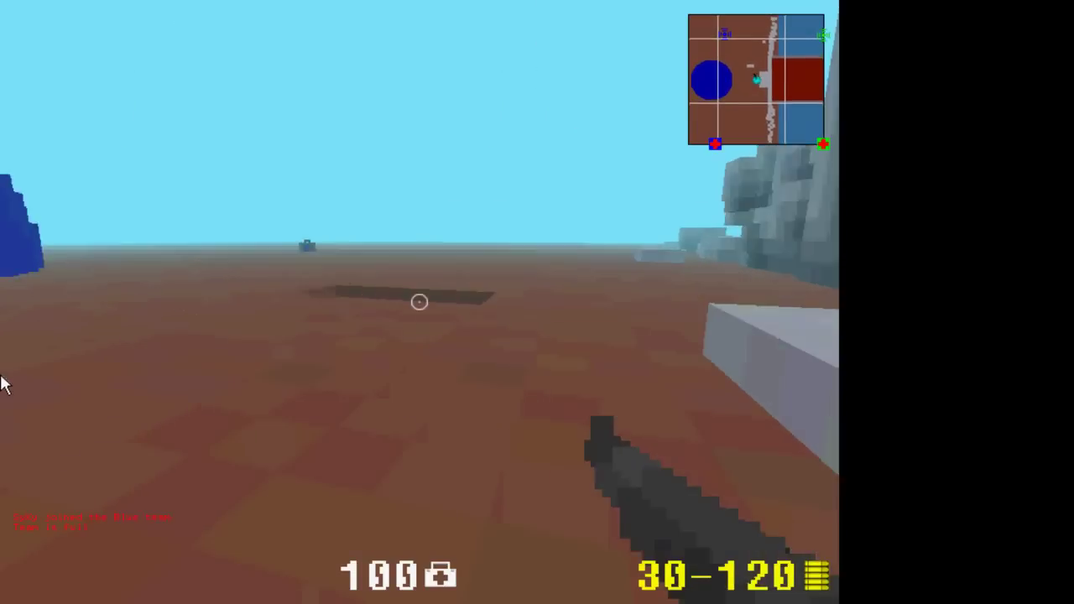
key(w)
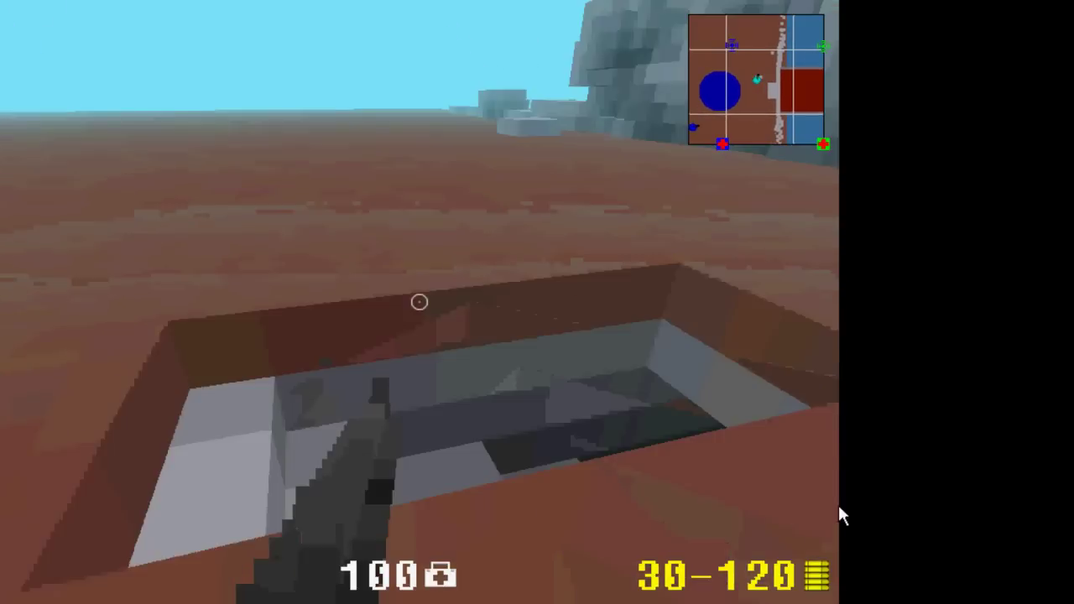
key(w)
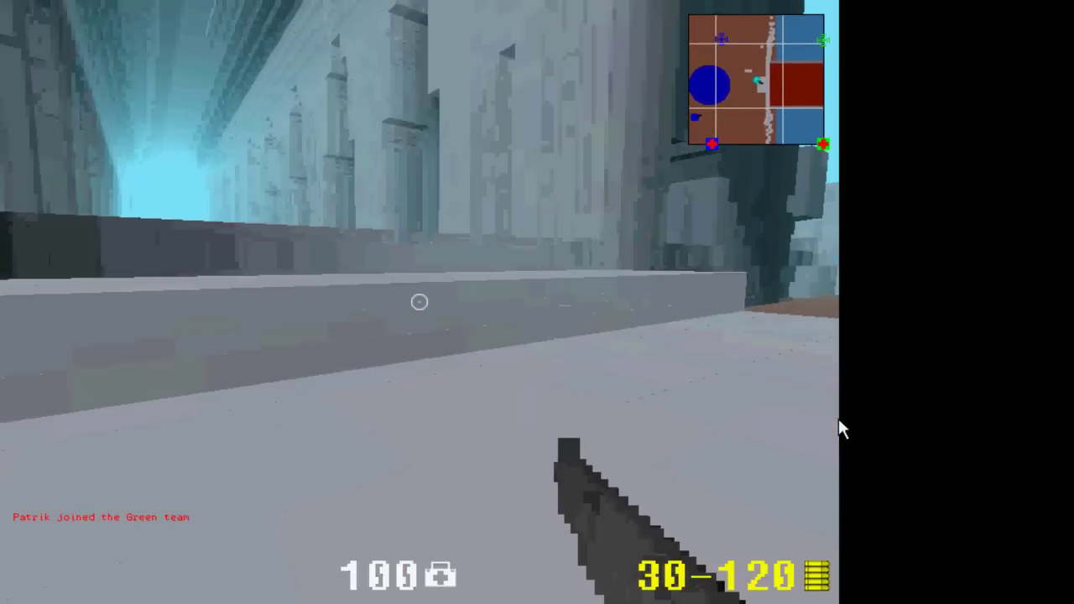
key(Up)
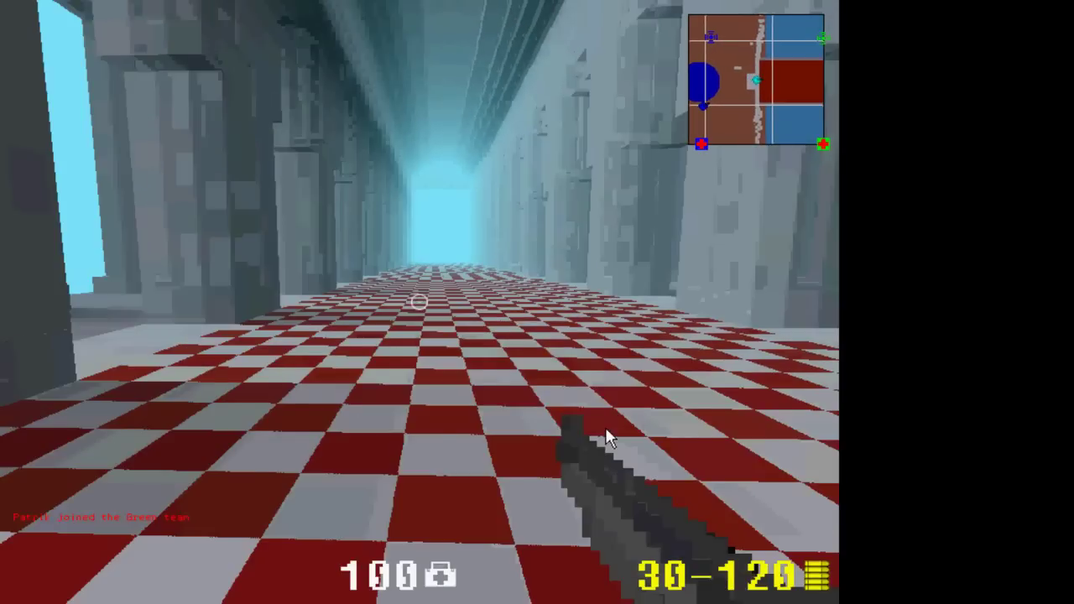
key(w)
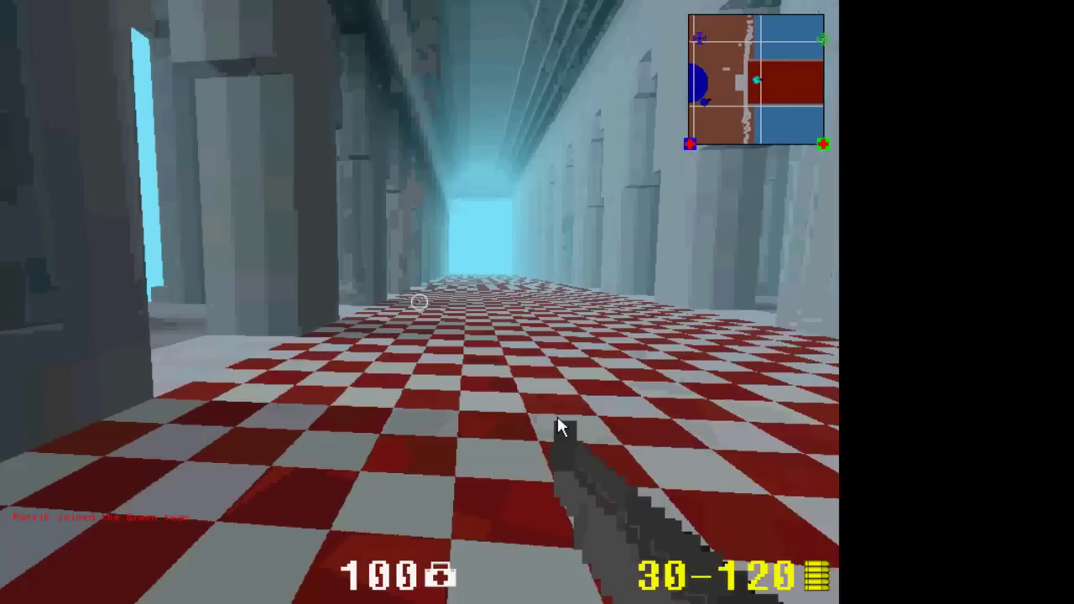
key(w)
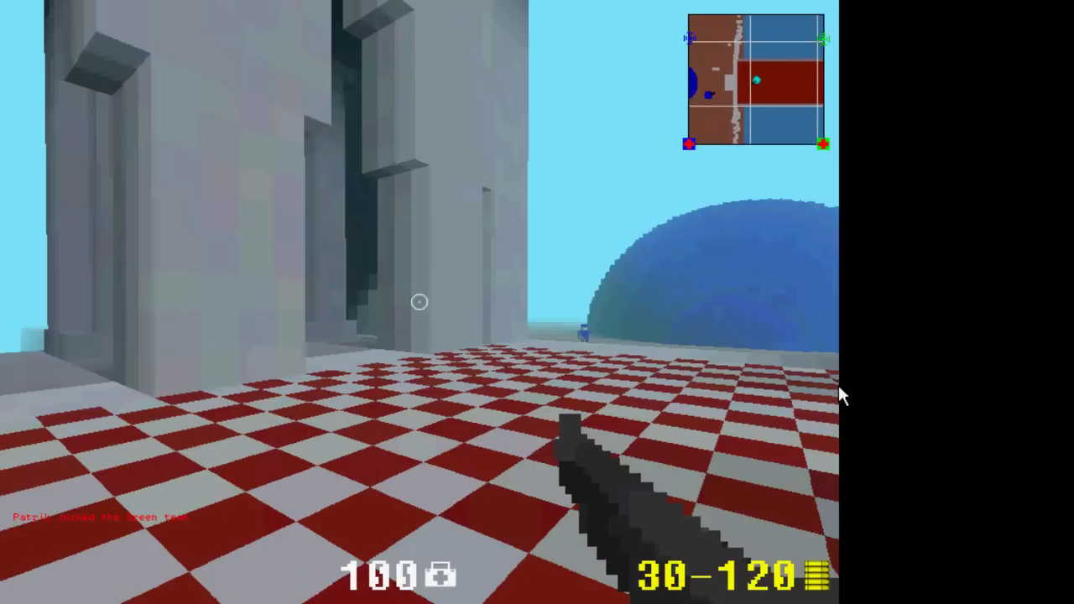
key(Up)
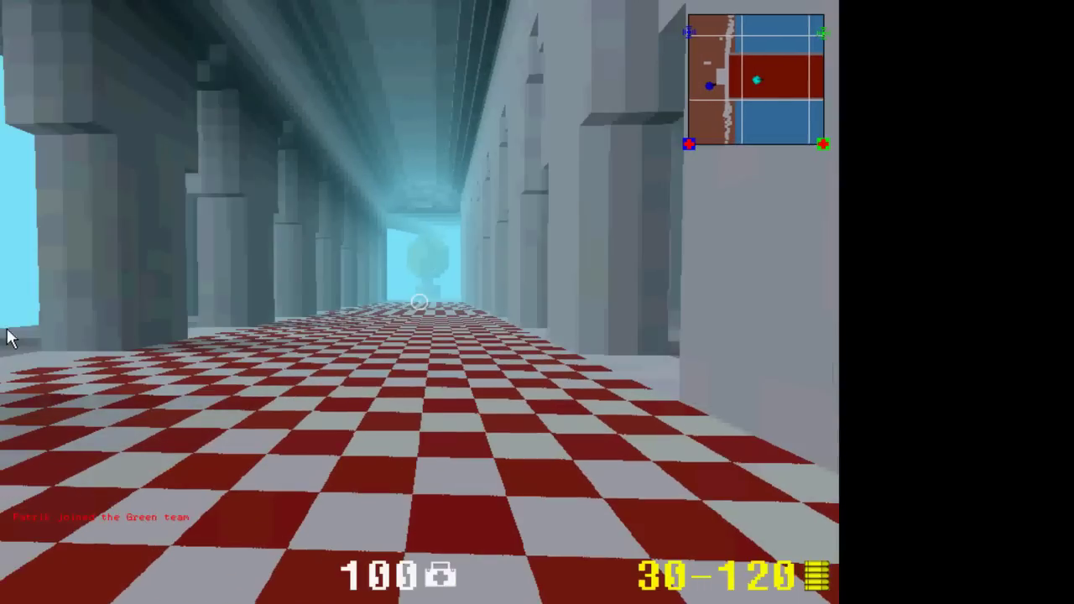
key(Up)
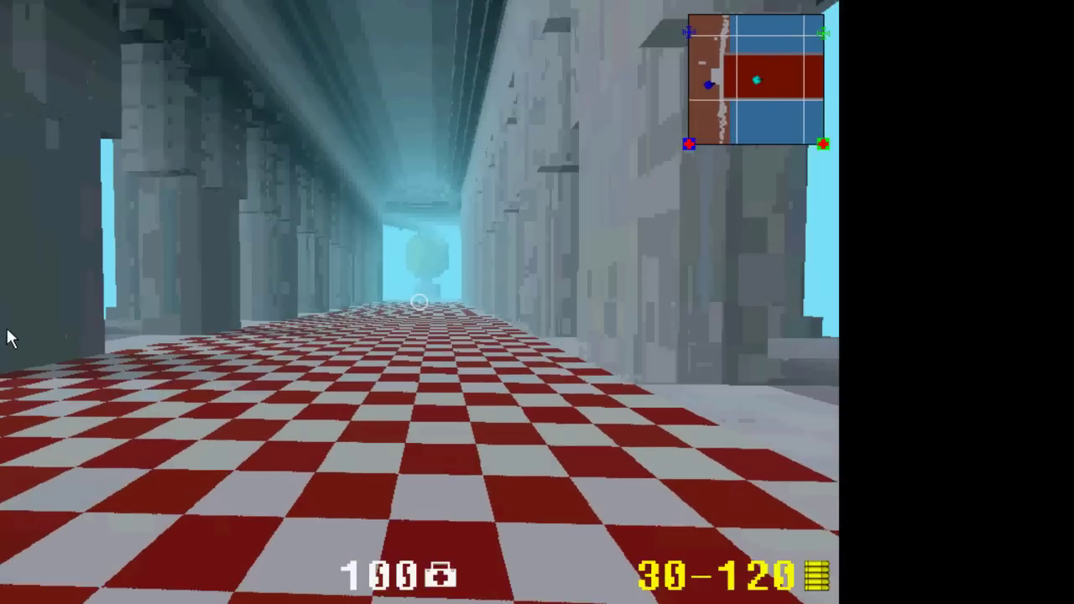
key(Up)
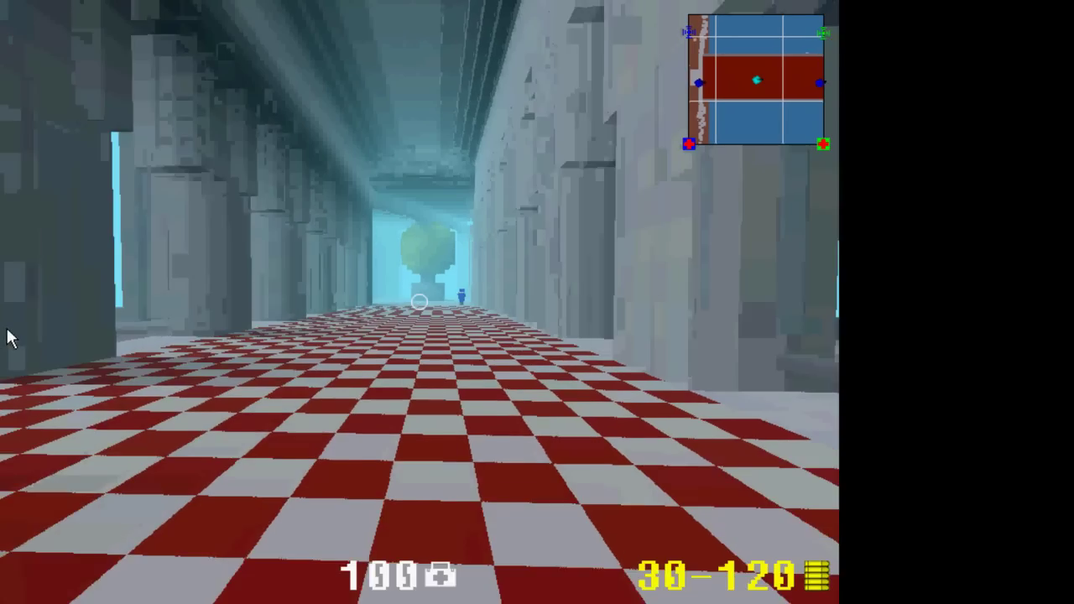
key(Up)
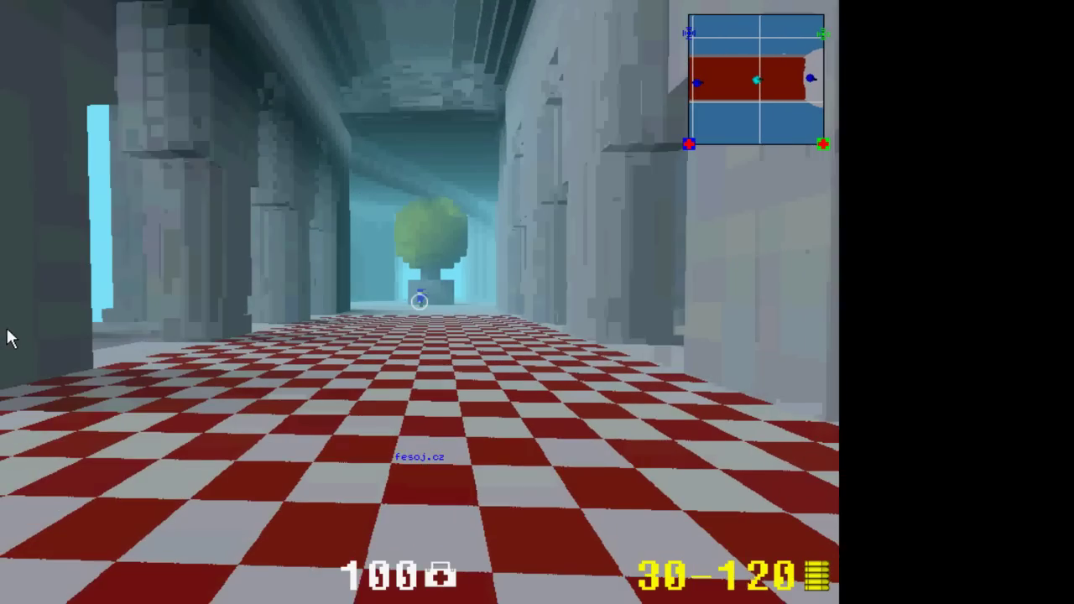
key(Up)
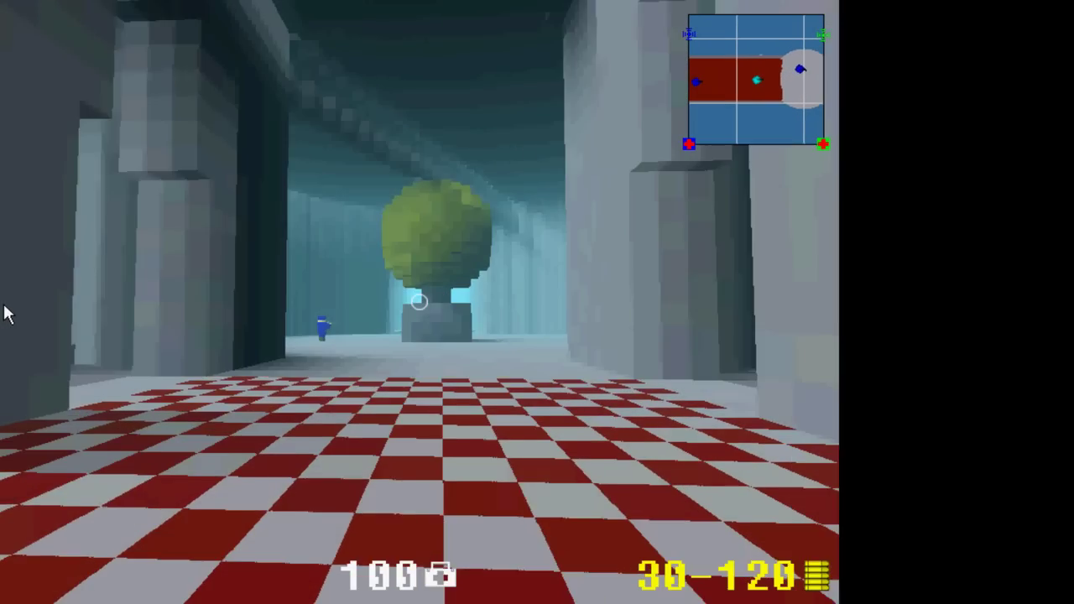
key(w)
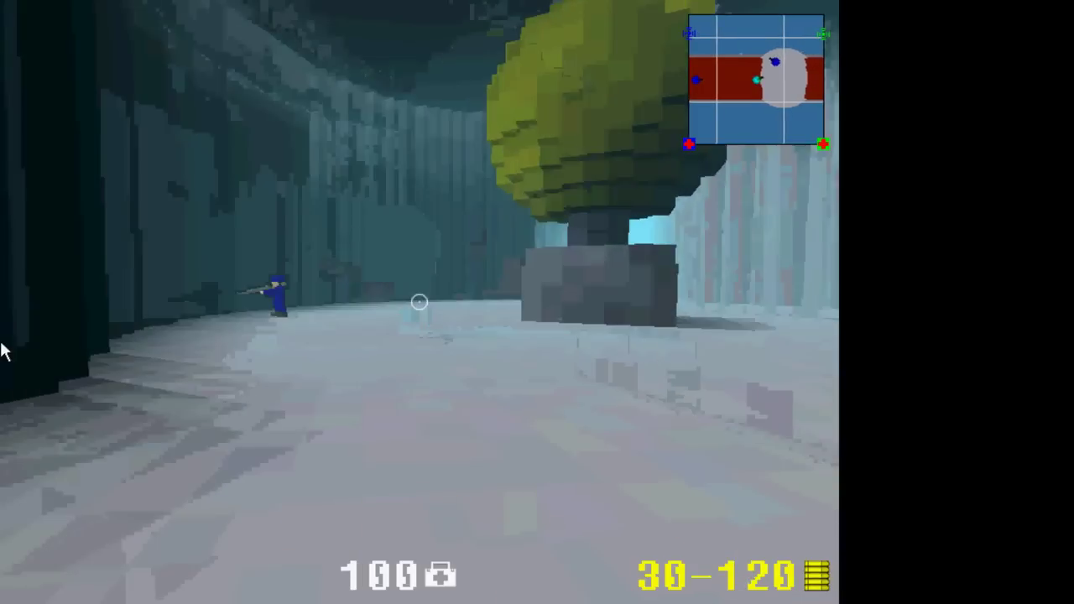
key(w)
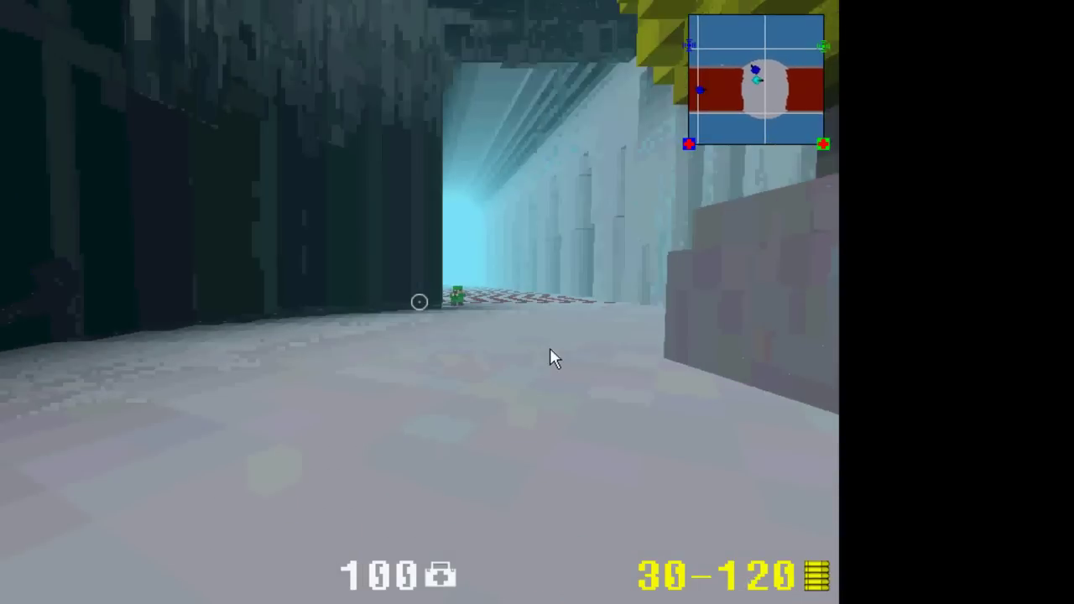
key(w)
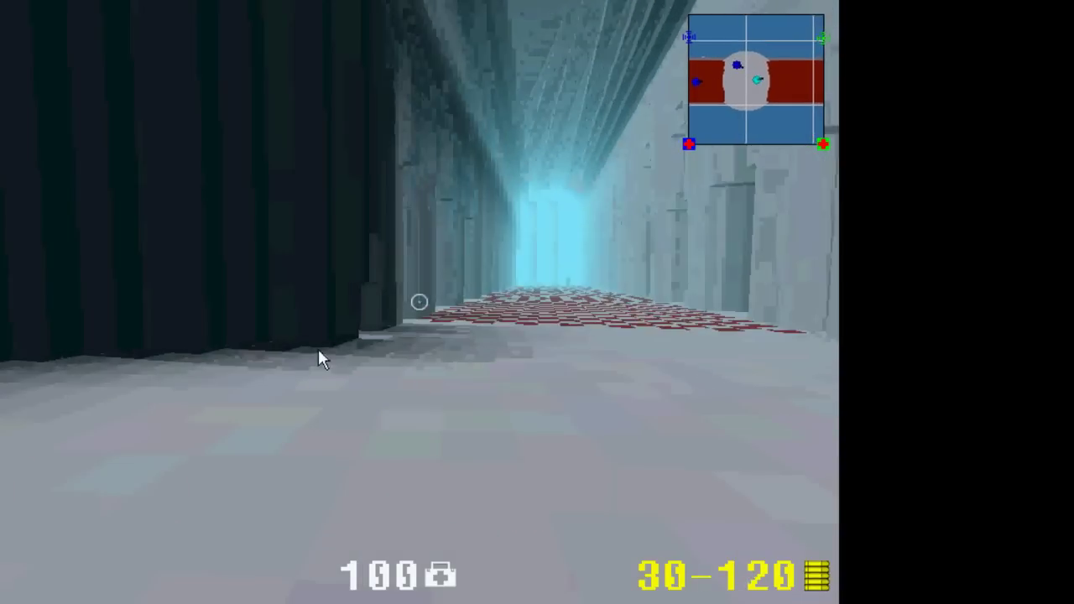
key(w)
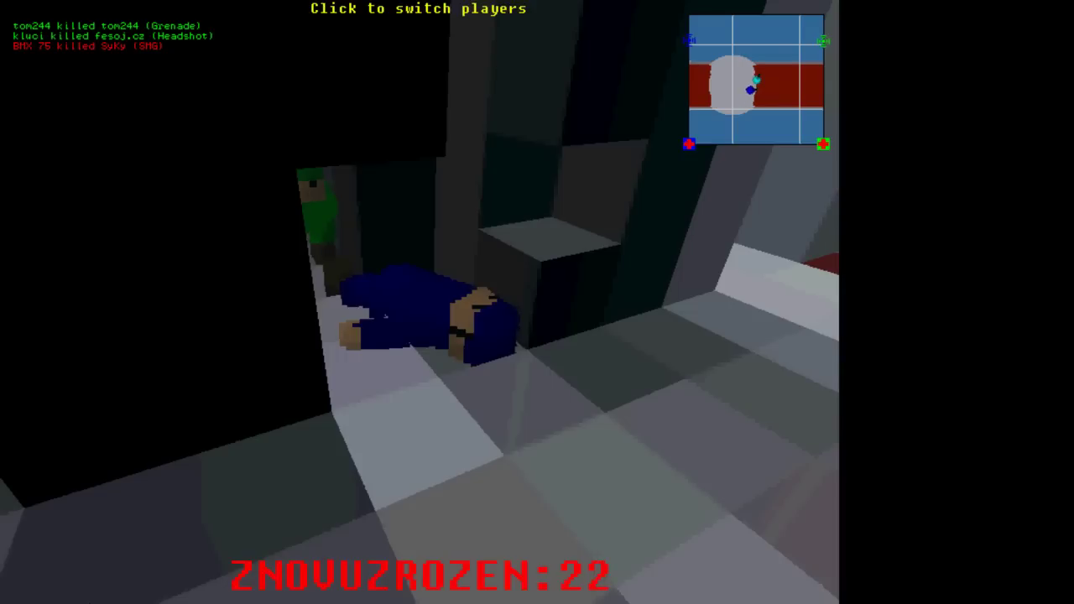
click(390, 590)
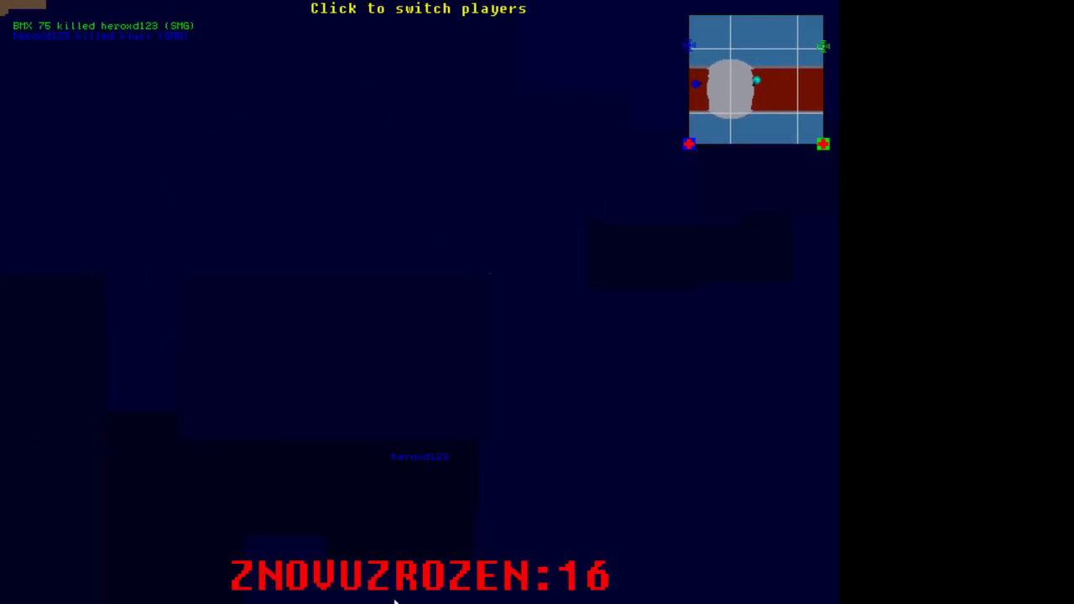
Quit the game, put the browser page it opens out of the way and return to the languages folder.
key(Escape)
key(y)
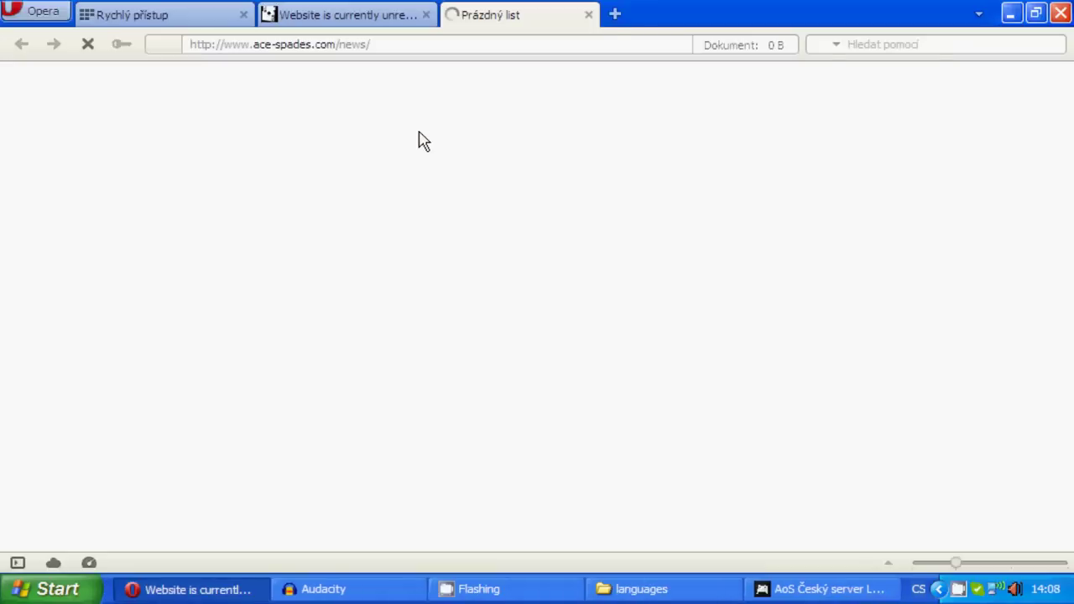
click(1012, 13)
click(680, 588)
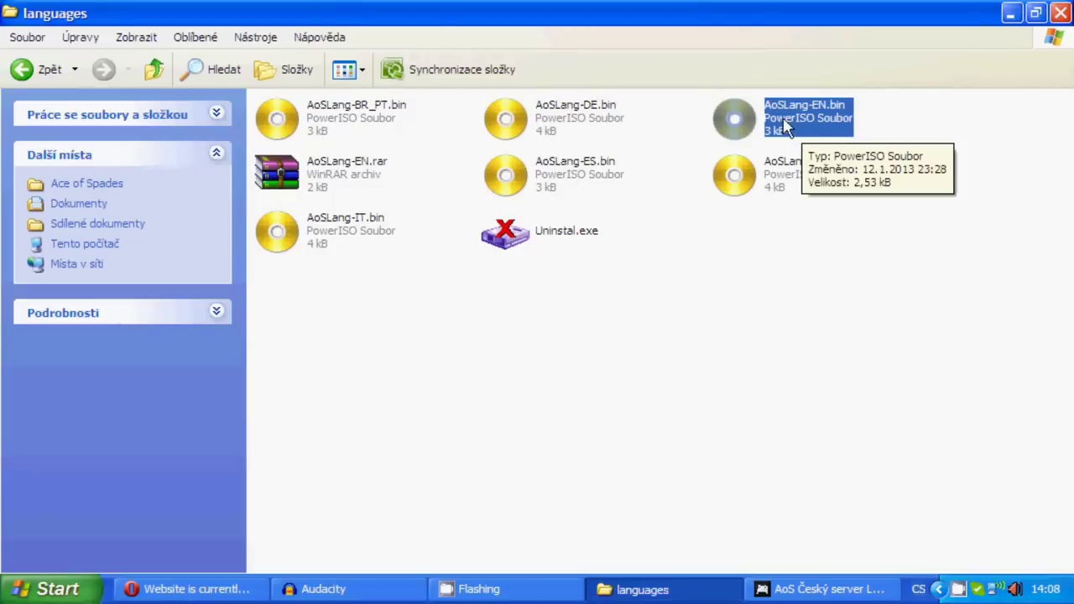
Open AoSLang-EN.bin in Hex Workshop v6.7 and look through its hex data.
right_click(804, 132)
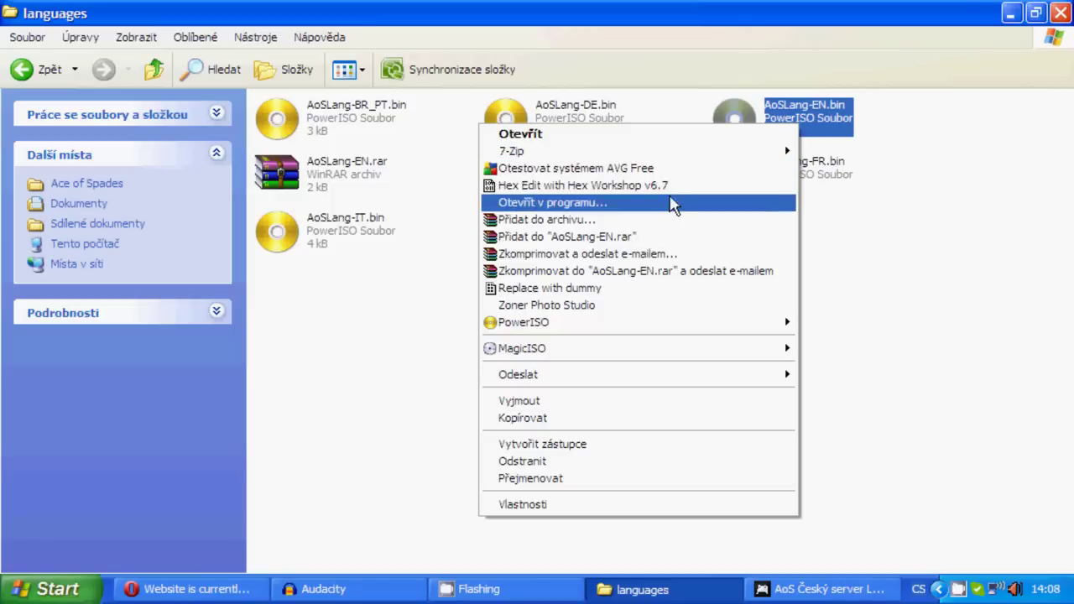
click(663, 186)
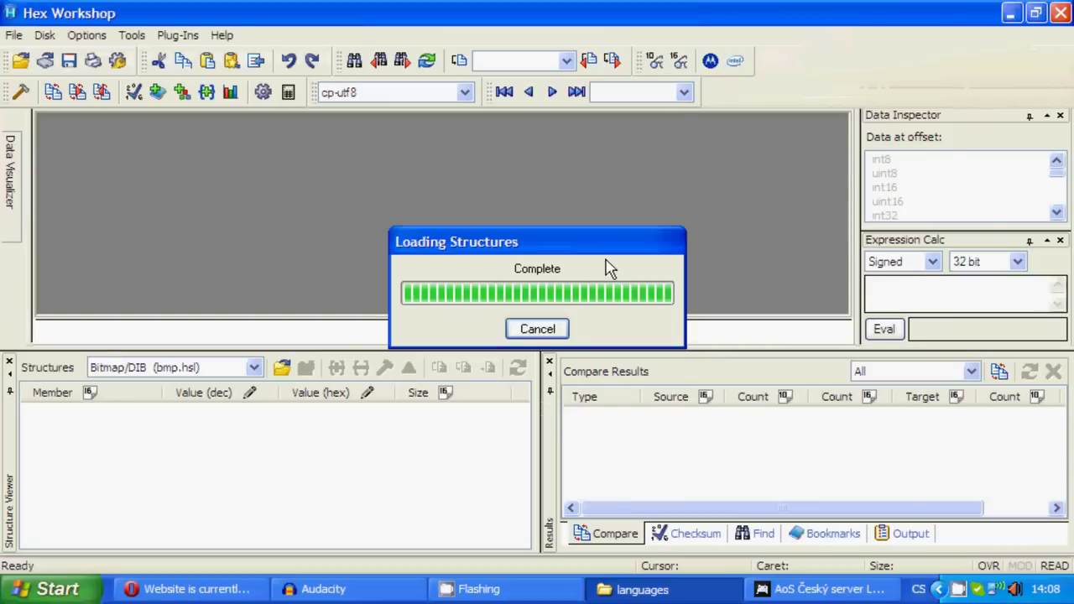
drag(842, 160, 839, 190)
drag(712, 204, 794, 323)
drag(839, 229, 839, 139)
click(788, 168)
Open the Find dialog, compare the Hex Values and Text String search types, and leave the type on Text String.
click(69, 37)
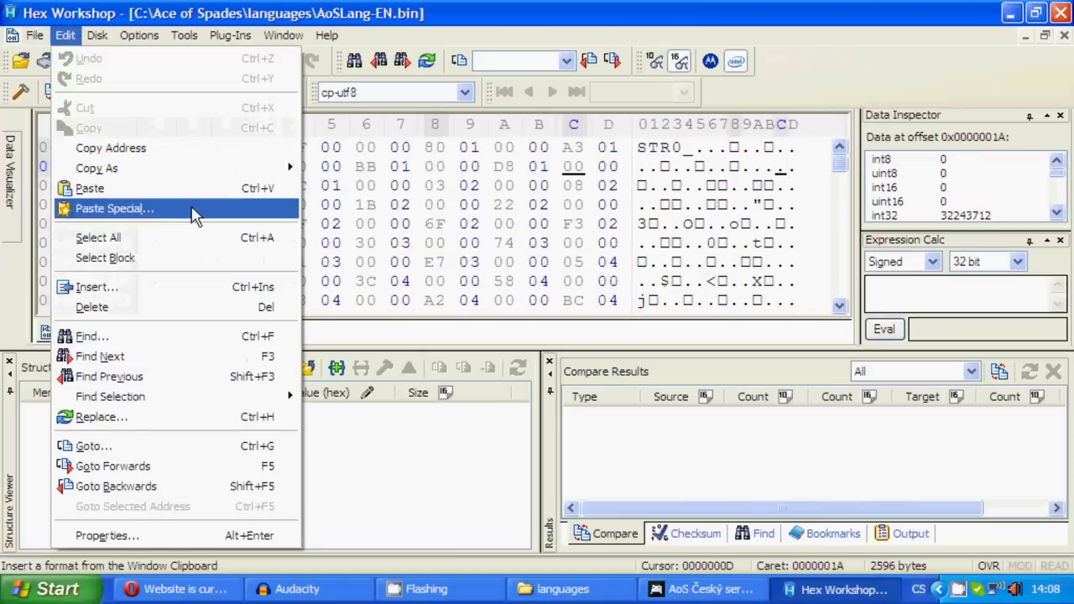
click(268, 338)
click(494, 238)
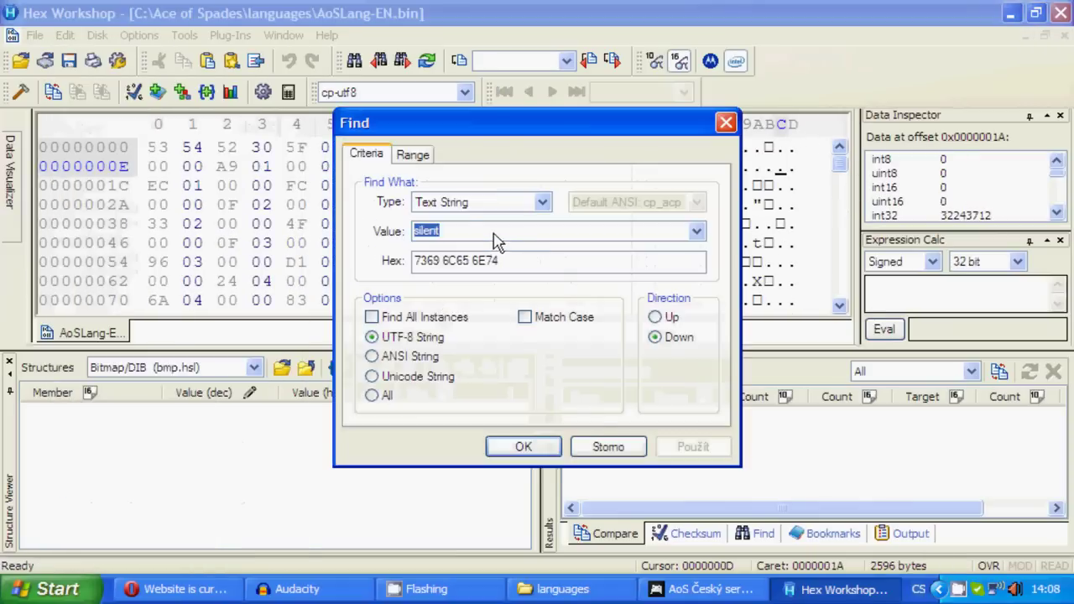
click(440, 205)
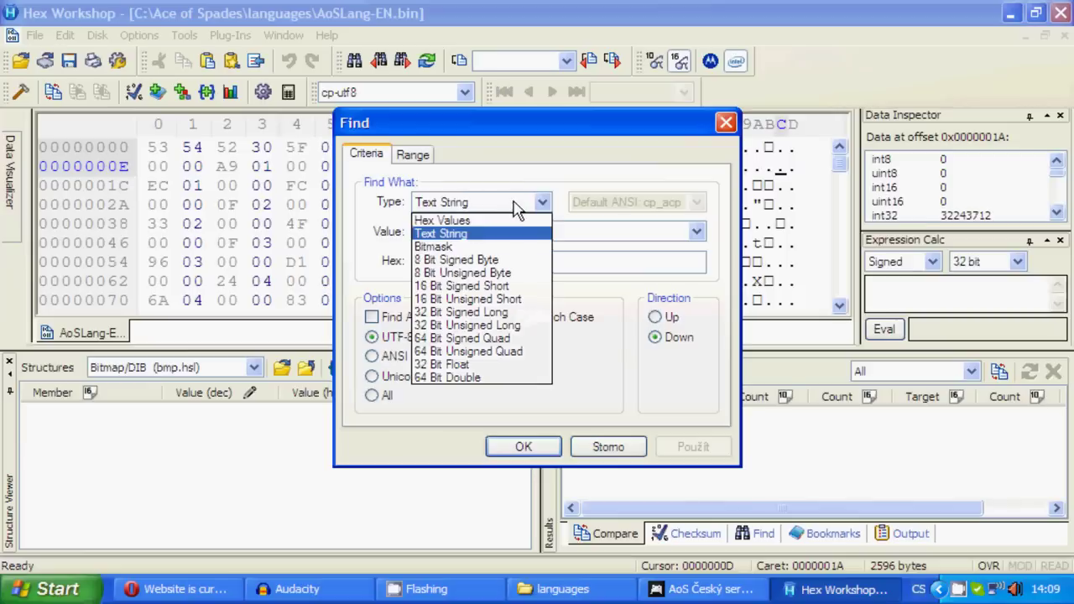
click(476, 222)
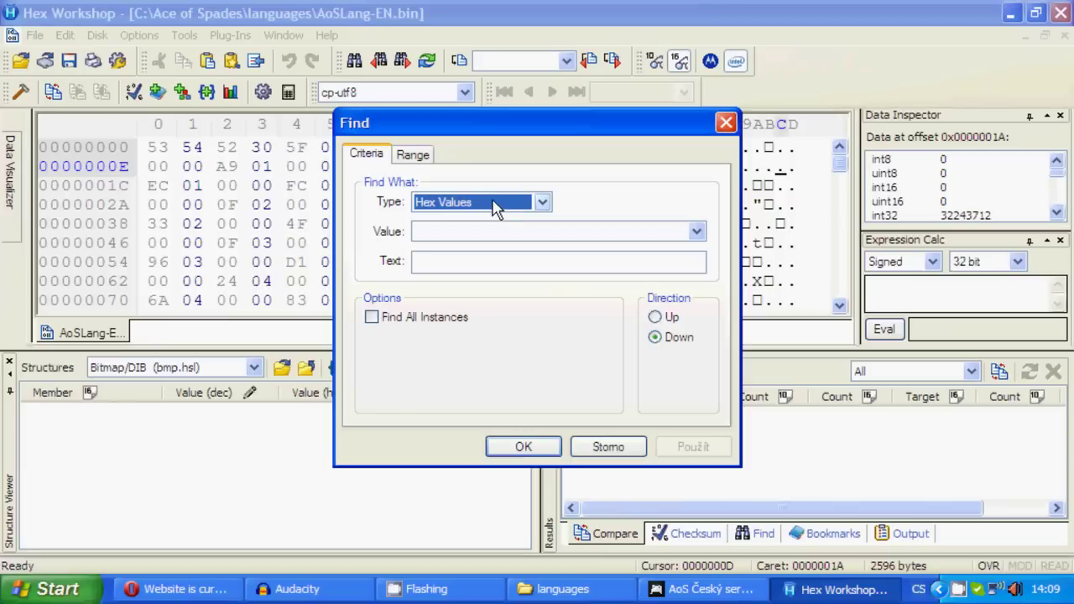
click(495, 206)
click(518, 234)
click(474, 208)
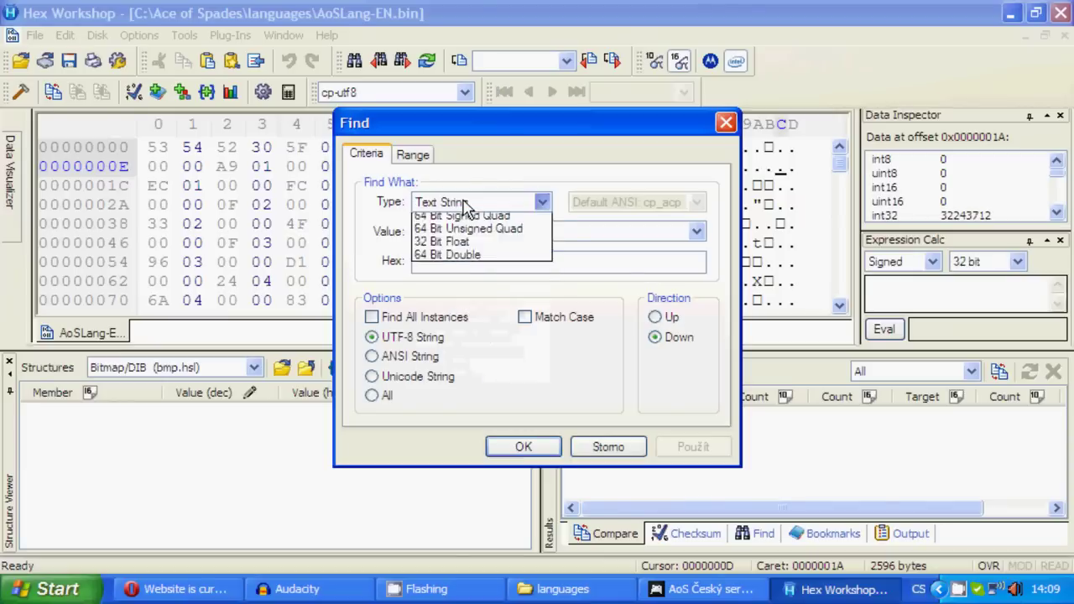
click(485, 220)
click(474, 205)
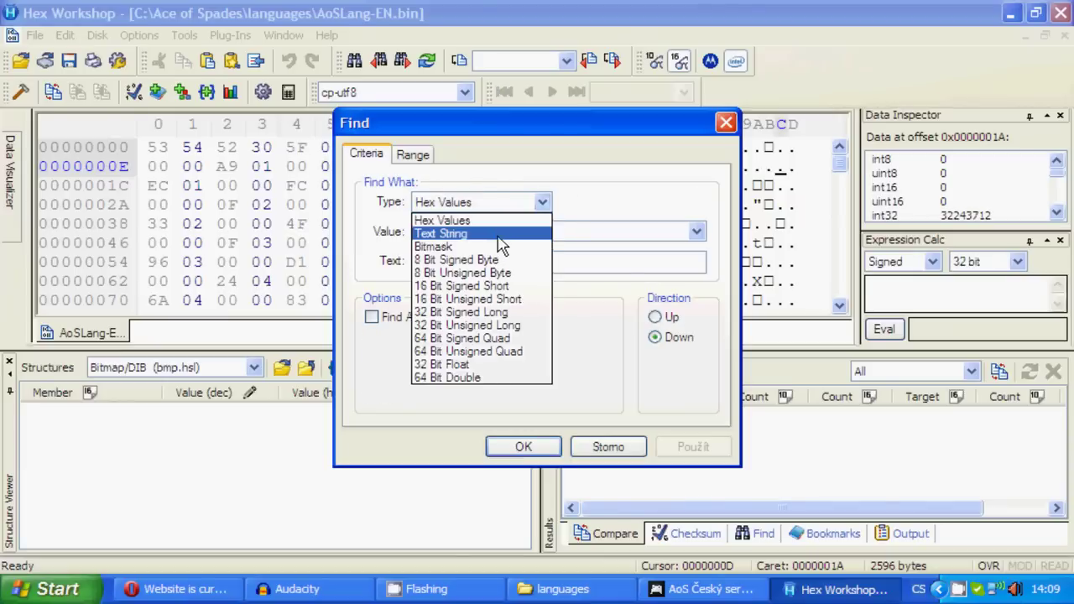
click(496, 233)
click(496, 208)
click(529, 229)
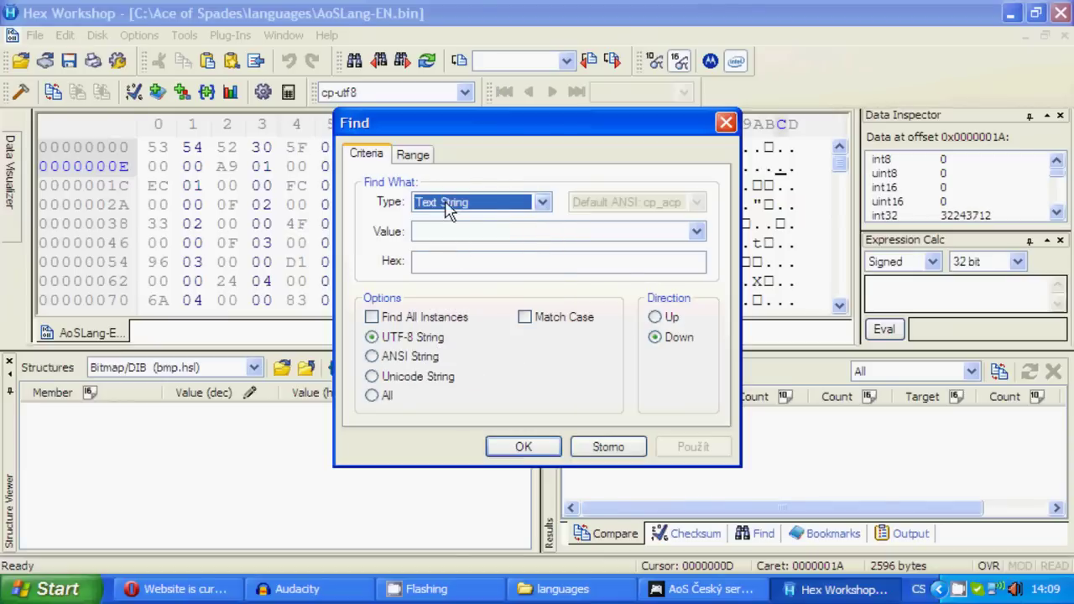
Search AoSLang-EN.bin for the text string ZNOVUZROZEN.
click(480, 234)
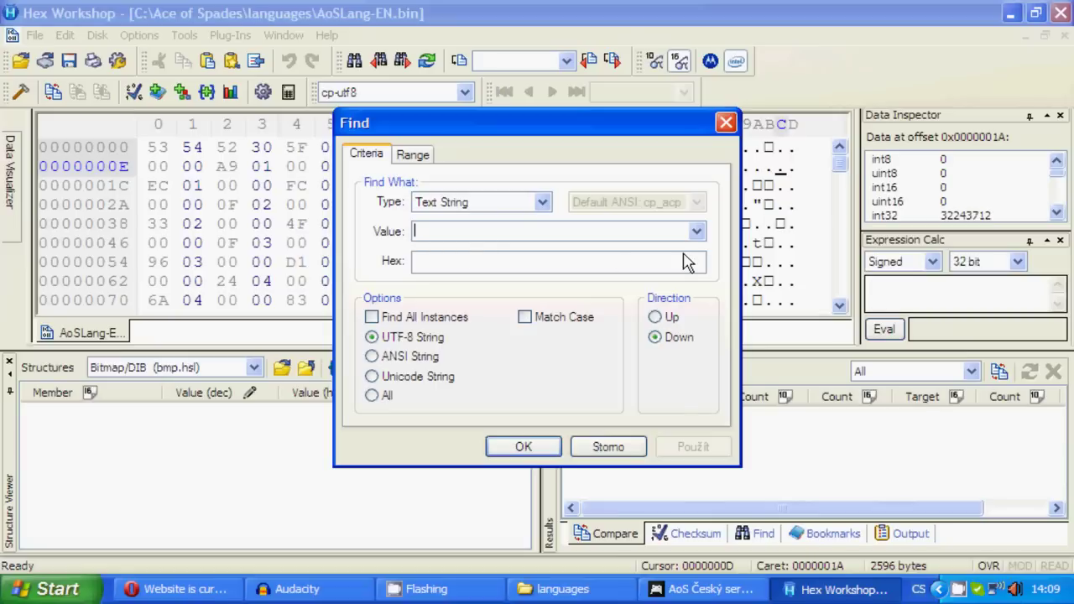
text(ZNOVUZROZEN)
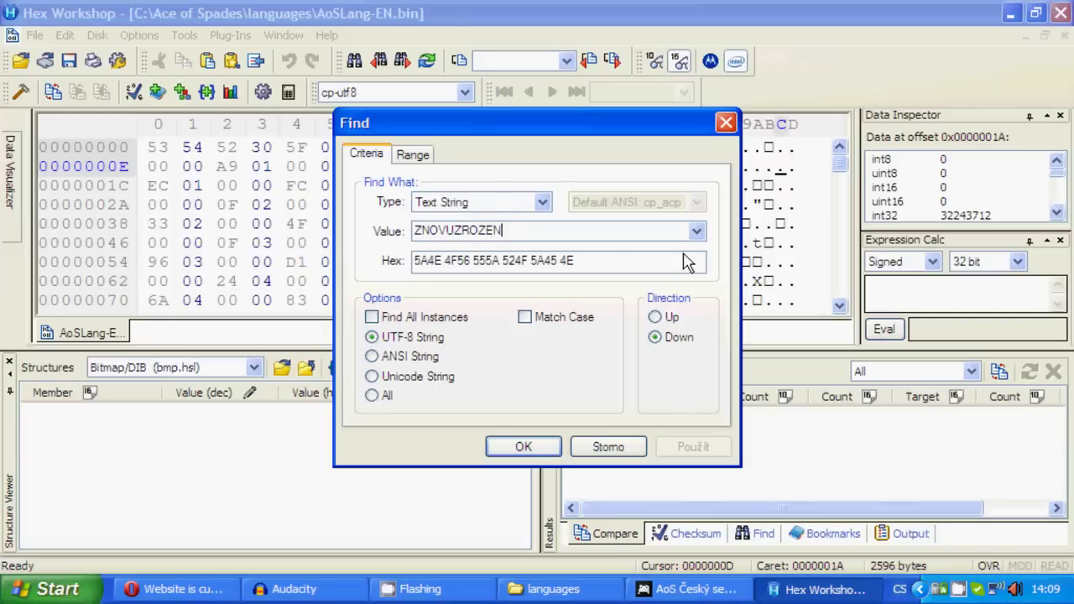
click(523, 447)
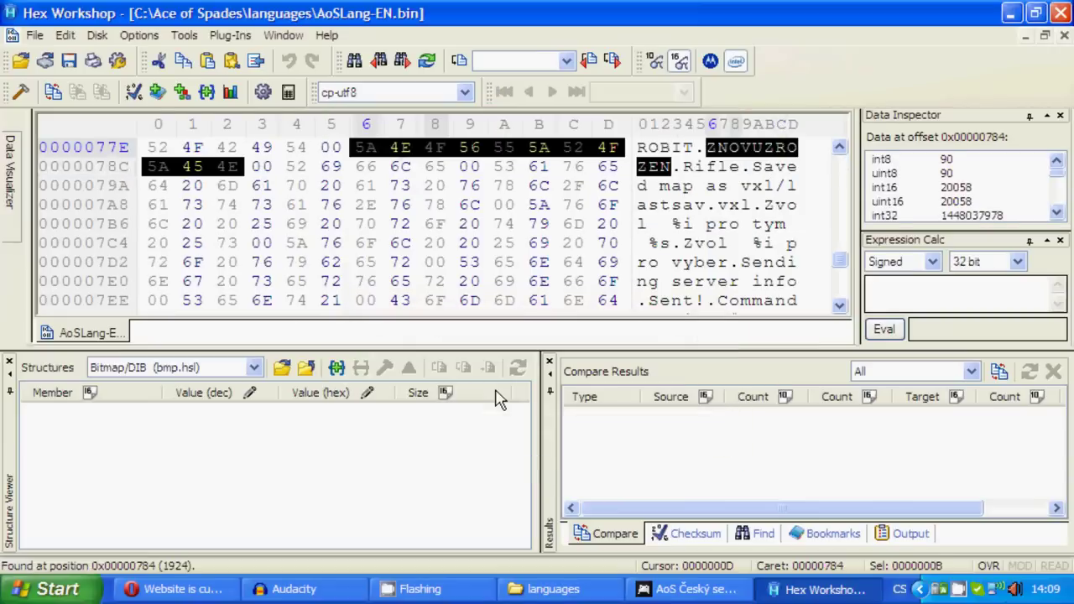
scroll(688, 248, up, 1)
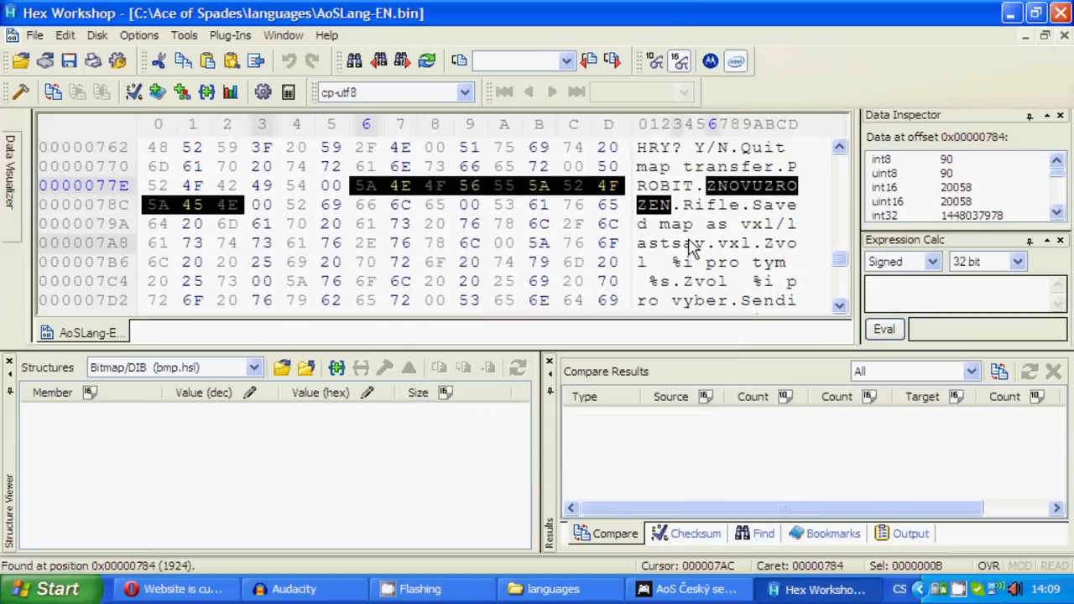
Overwrite the found word ZNOVUZROZEN from its first letter with VLOZ MINCI in the text column.
click(710, 189)
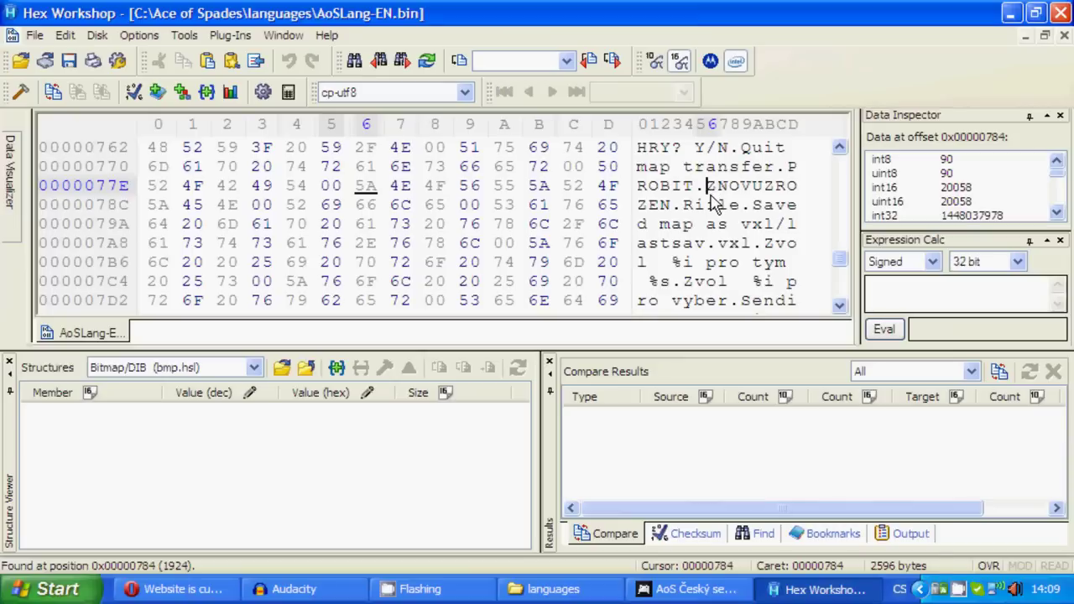
drag(706, 185, 672, 210)
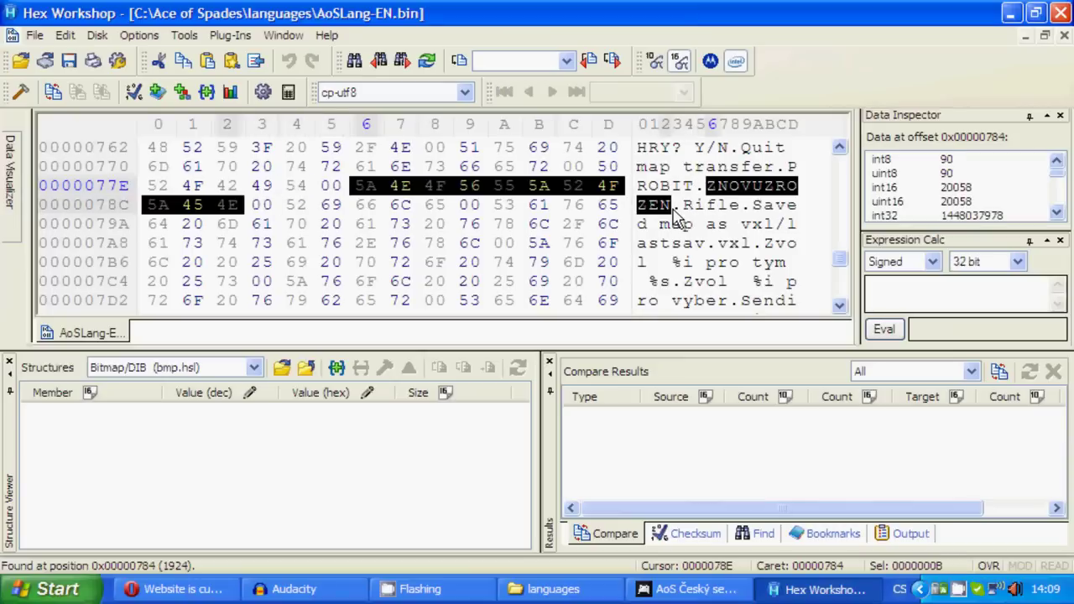
click(710, 186)
drag(711, 193, 674, 202)
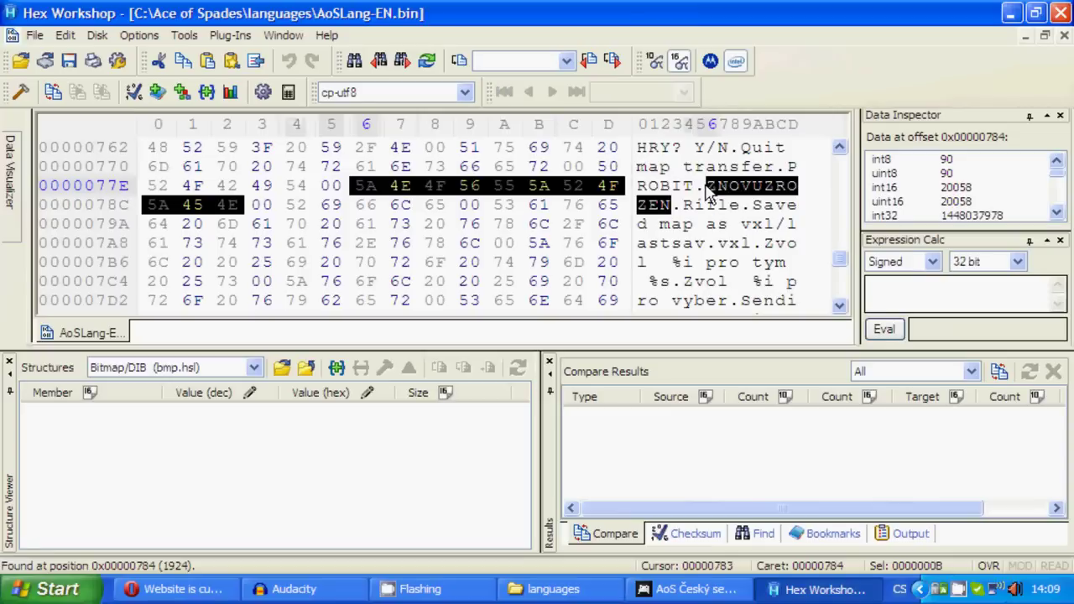
click(709, 191)
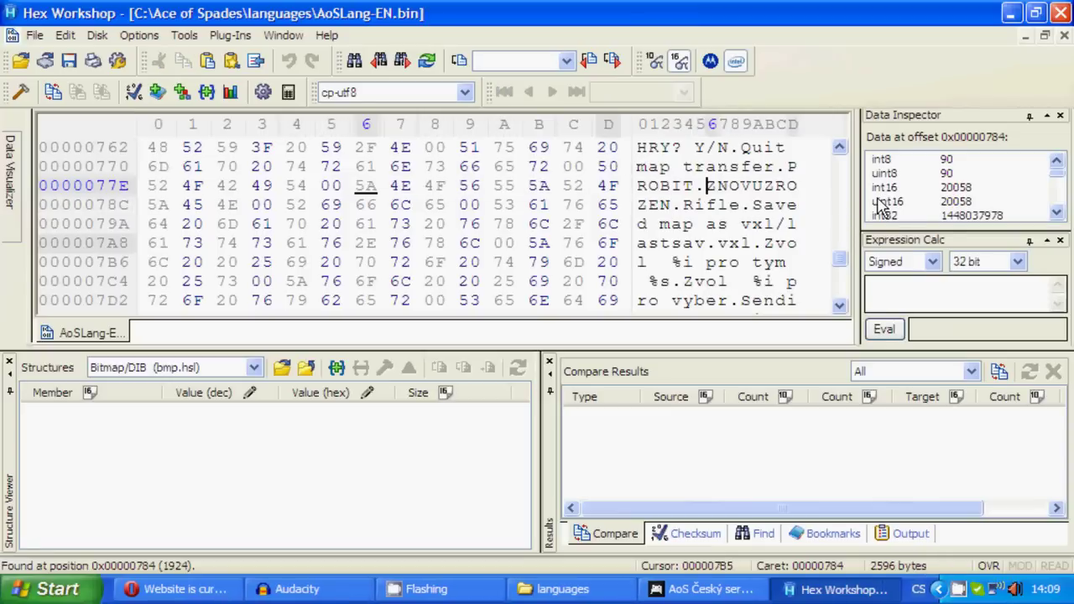
text(VL)
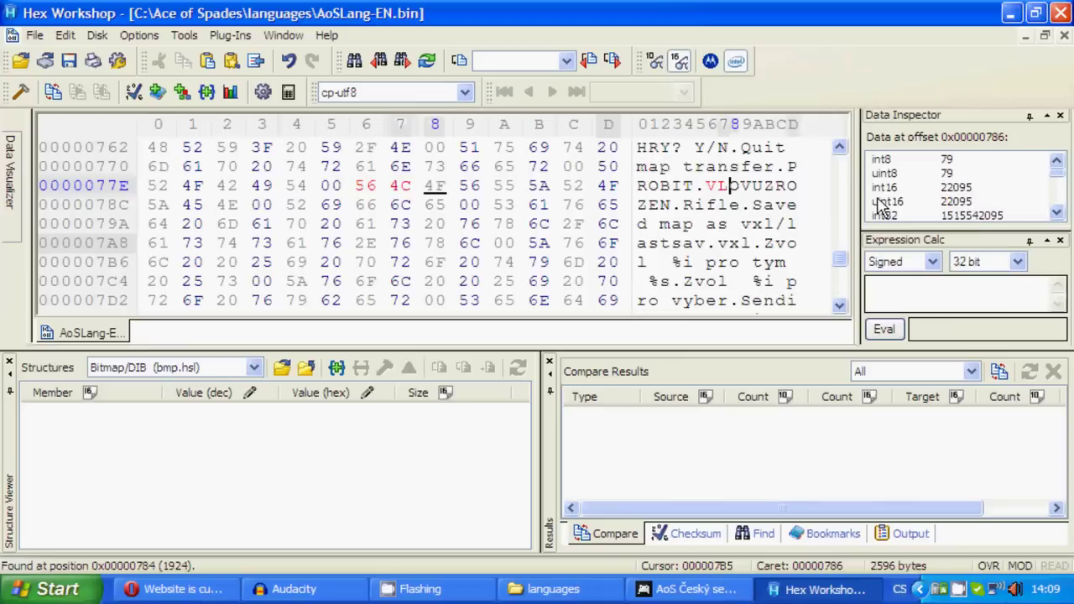
text(OZ M)
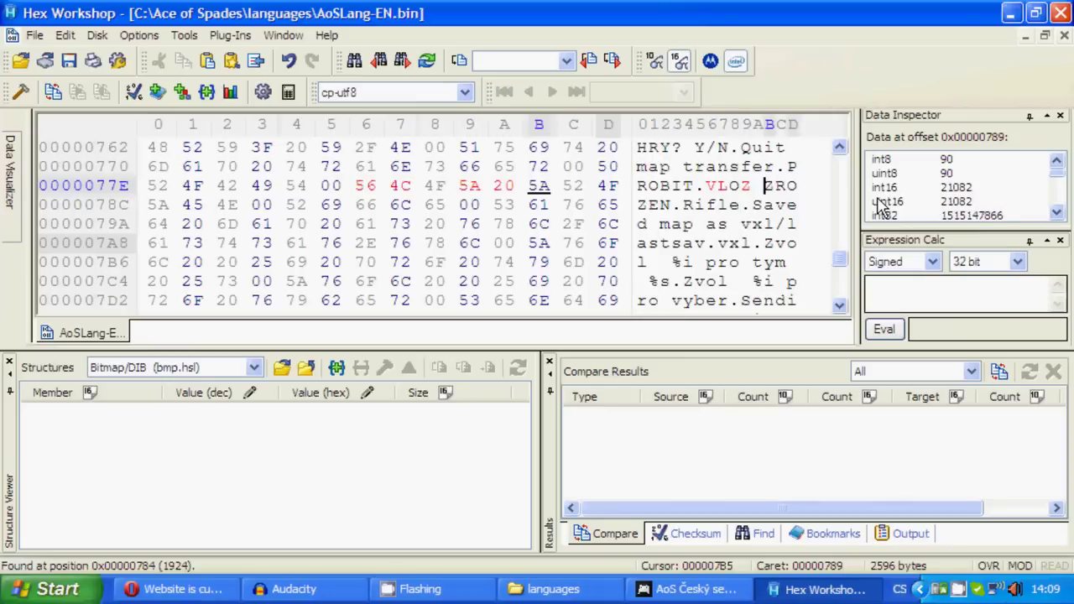
text(INCI)
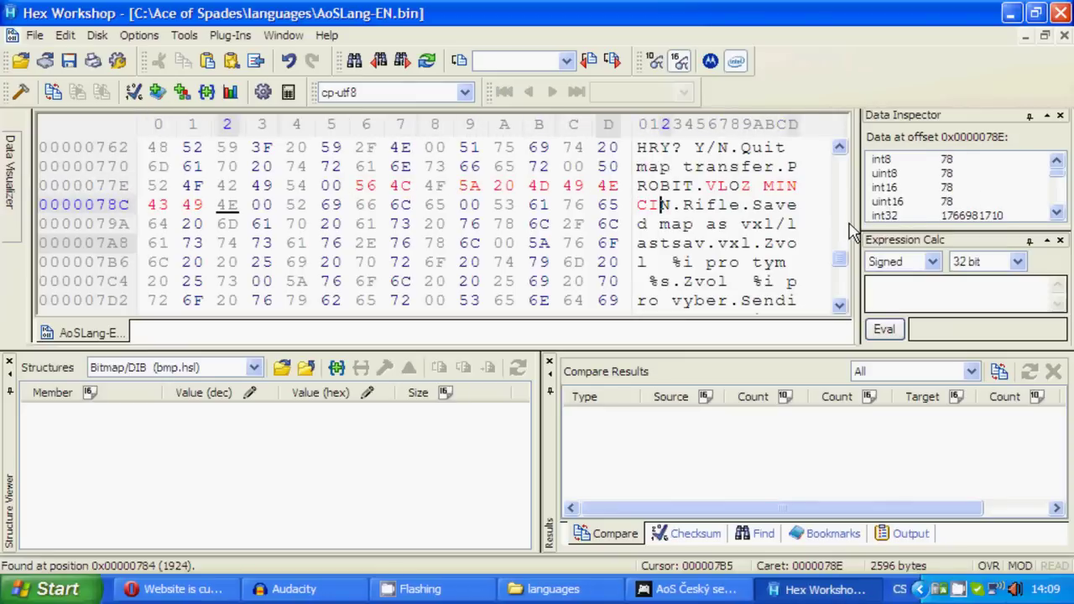
Replace the leftover letter N after VLOZ MINCI with the hex byte 00.
click(674, 207)
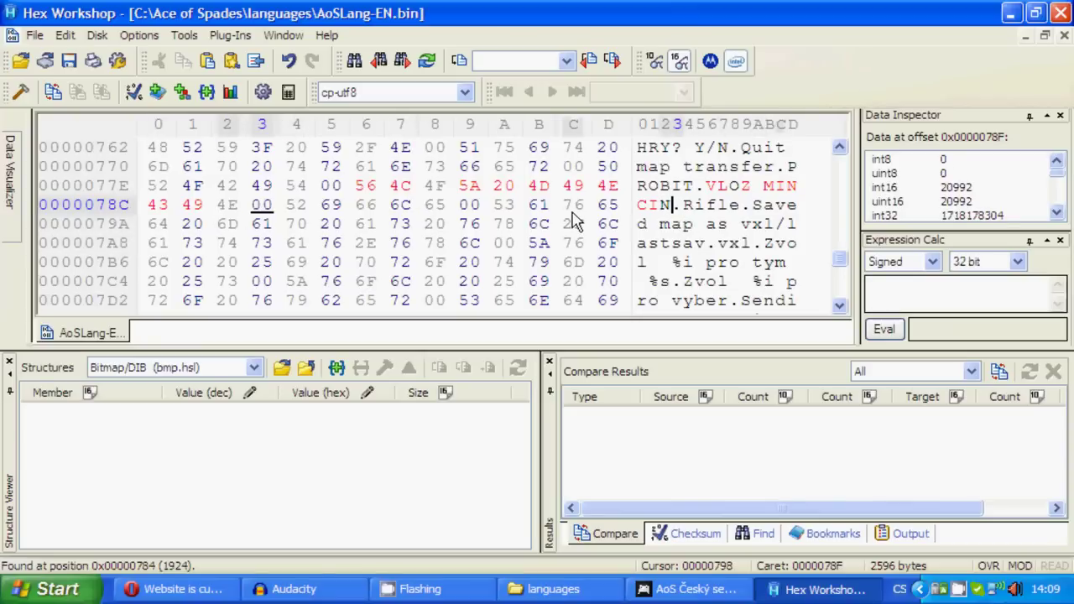
click(651, 207)
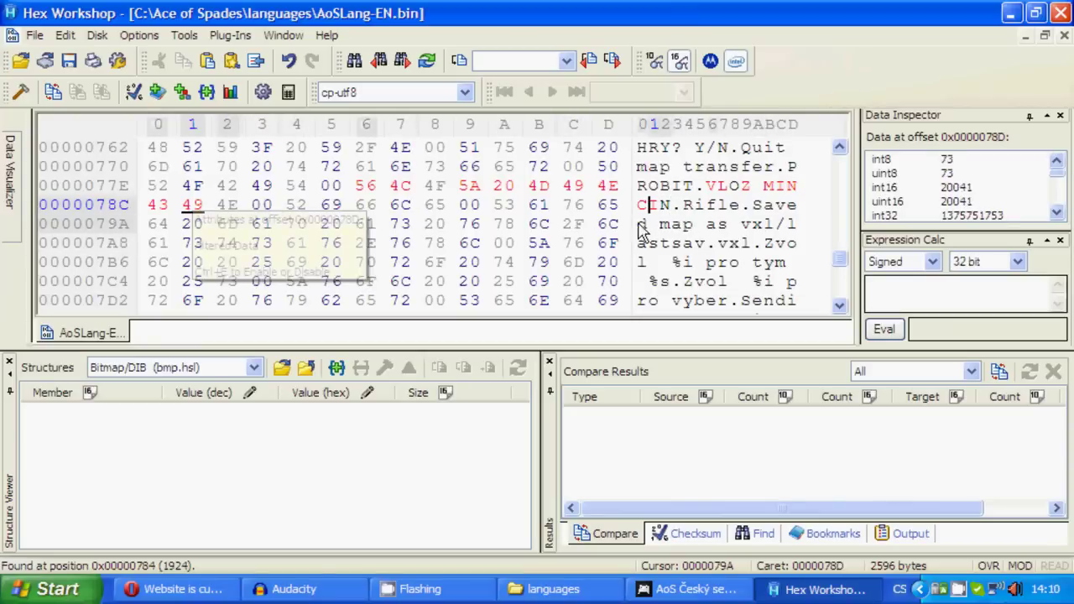
mouse_move(663, 214)
drag(660, 207, 651, 207)
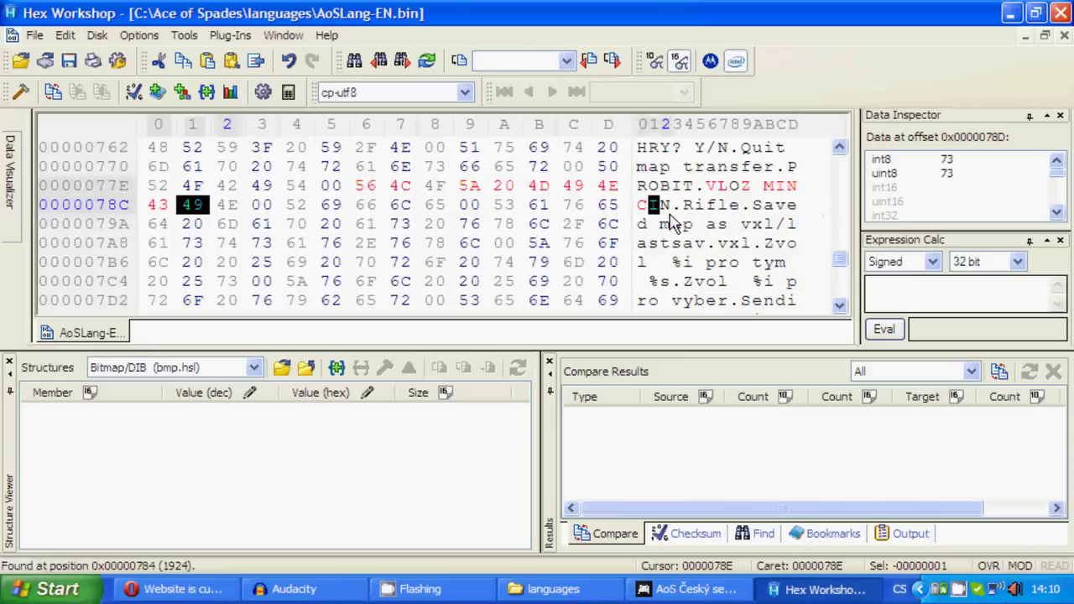
mouse_move(191, 215)
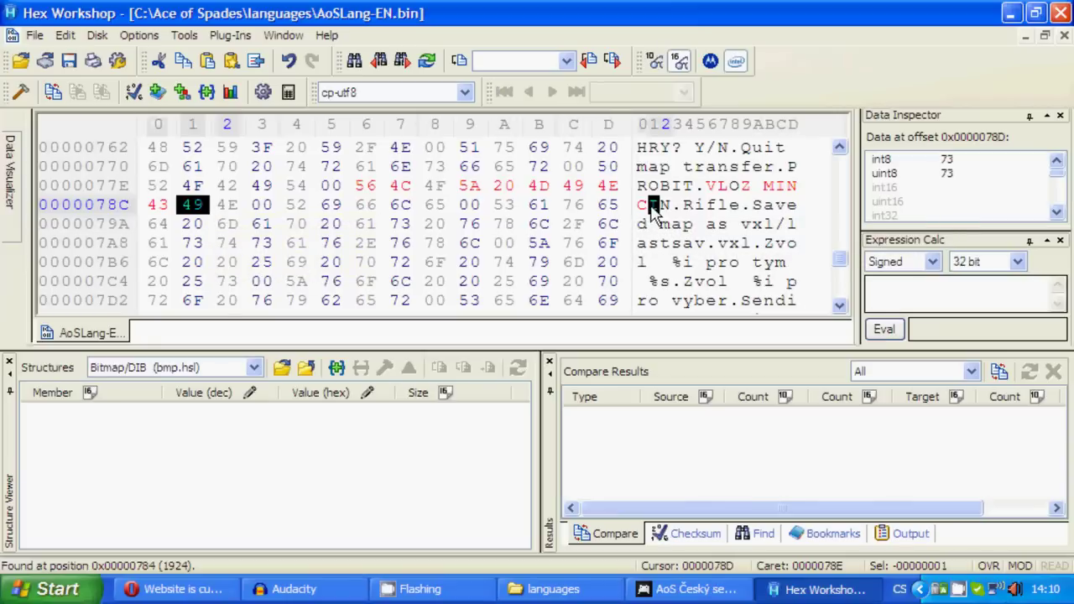
click(224, 206)
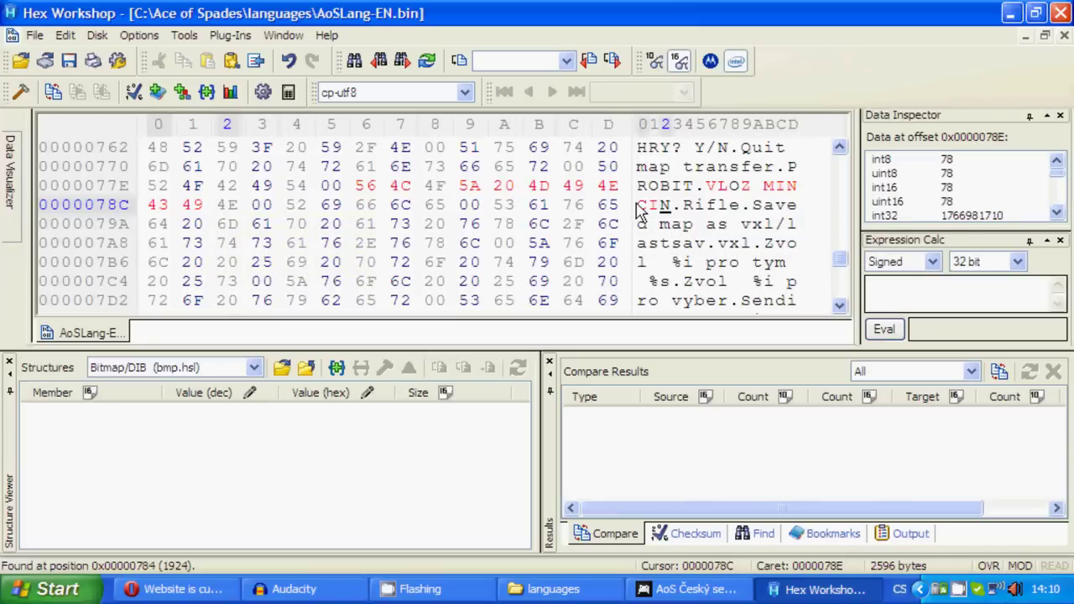
click(667, 207)
click(662, 206)
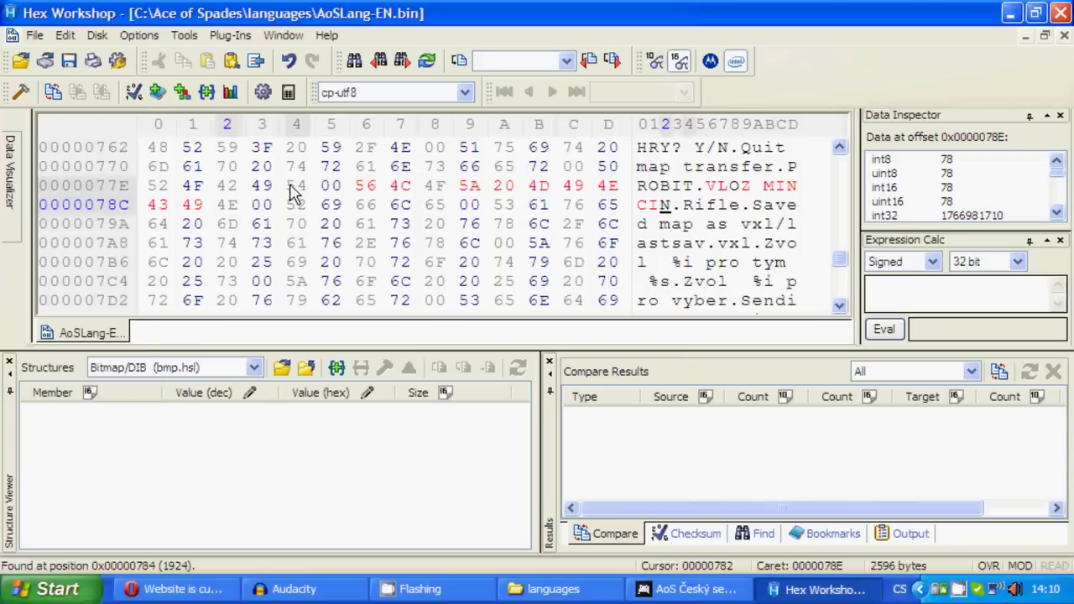
text(00)
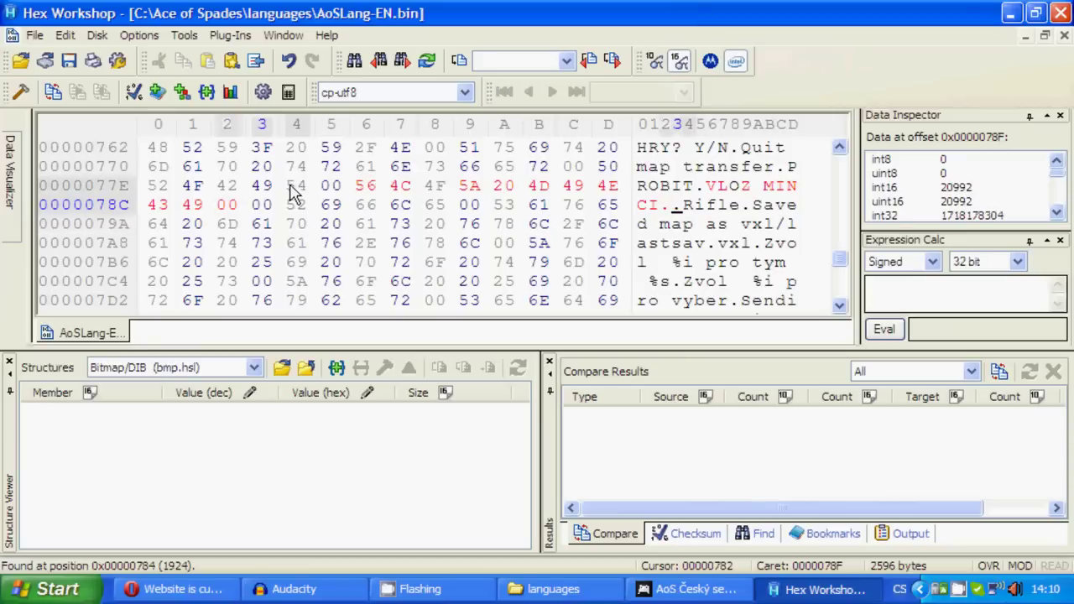
key(Left)
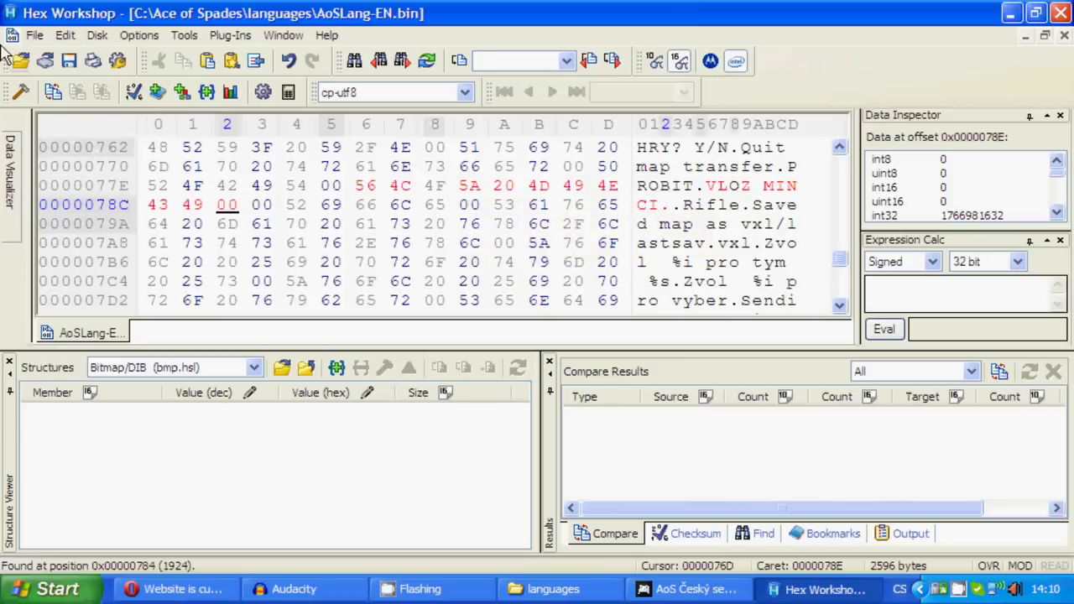
Save AoSLang-EN.bin, then close Hex Workshop and the languages folder.
click(72, 64)
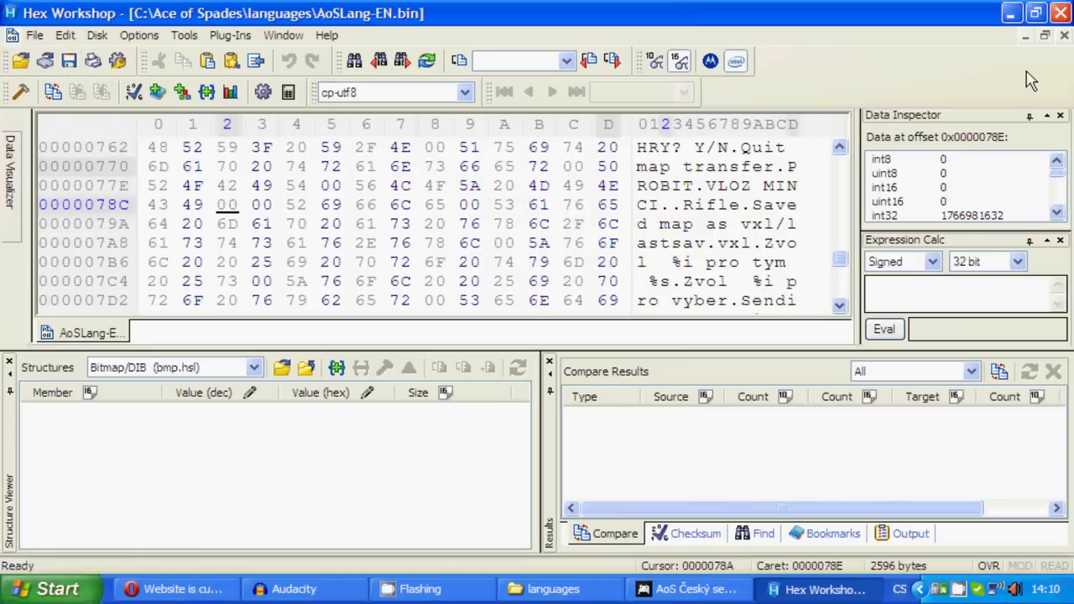
key(alt+F4)
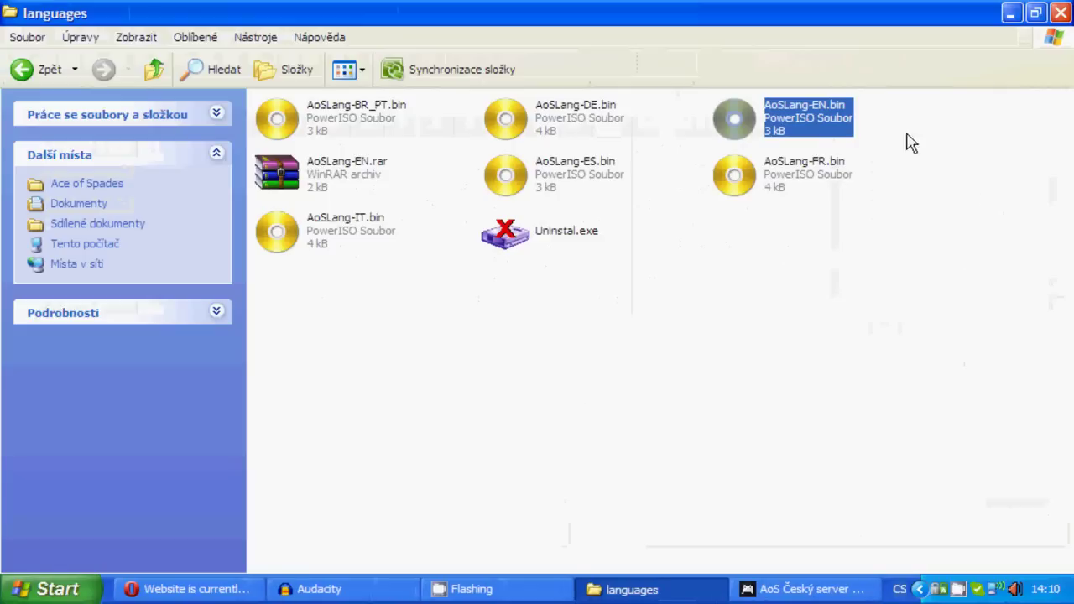
click(579, 328)
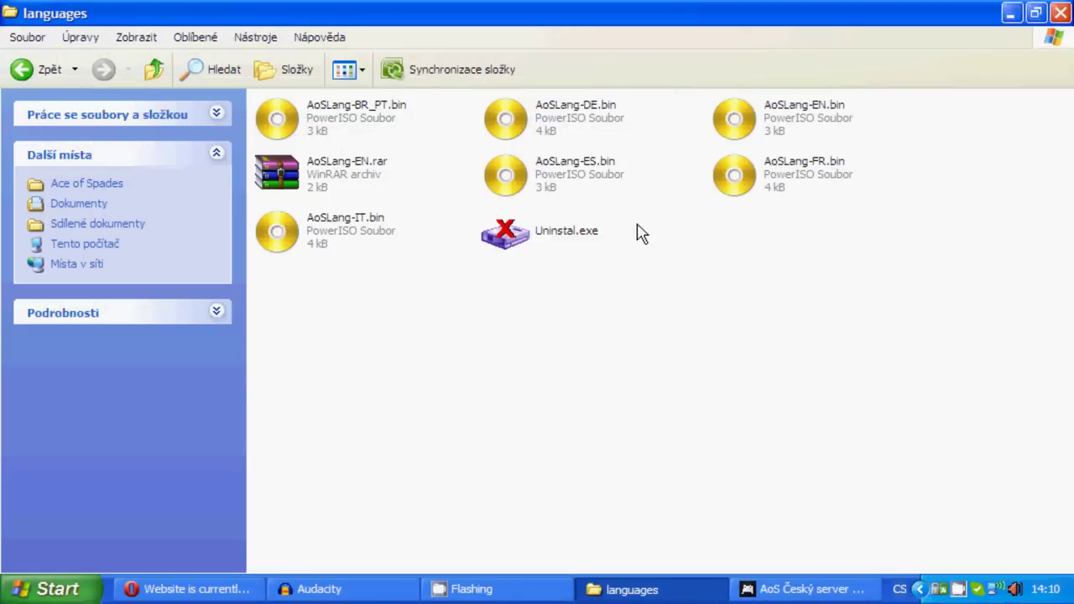
click(1060, 15)
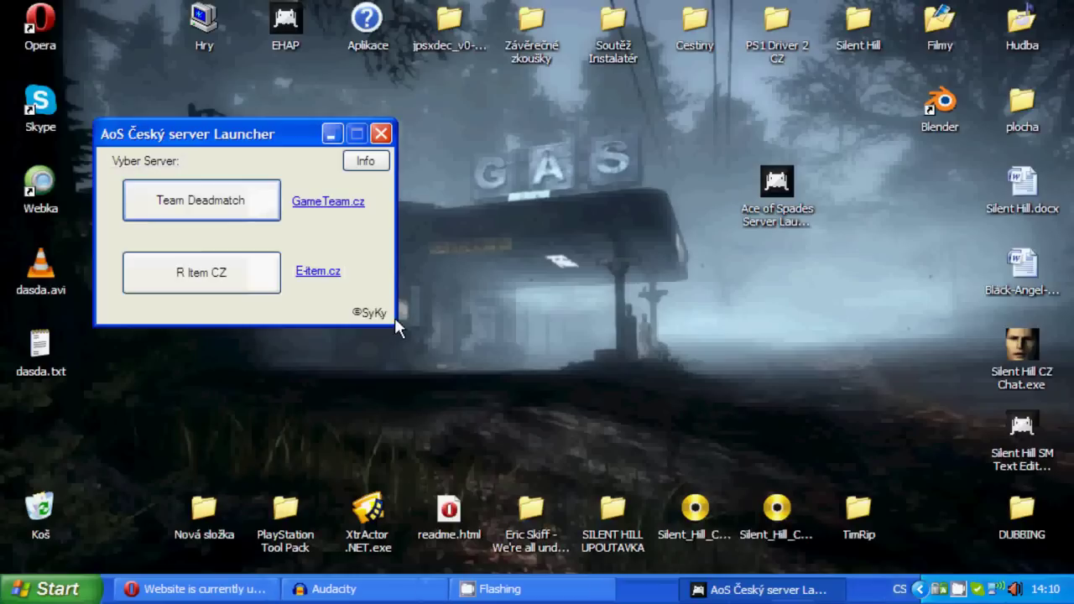
Launch the Team Deadmatch server, join a team with the SMG and walk across the map.
click(221, 211)
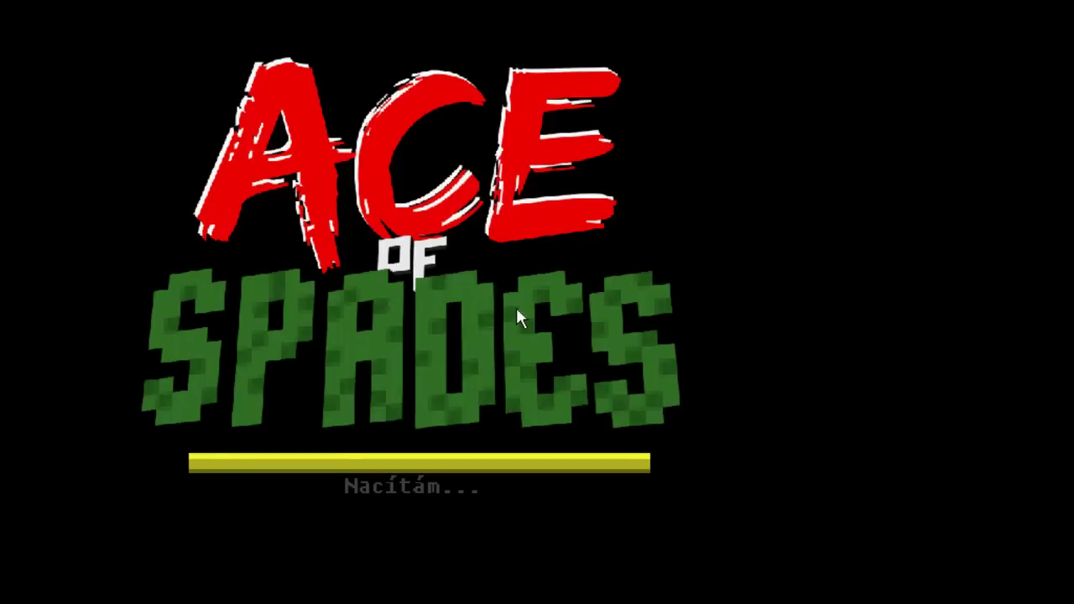
key(1)
key(2)
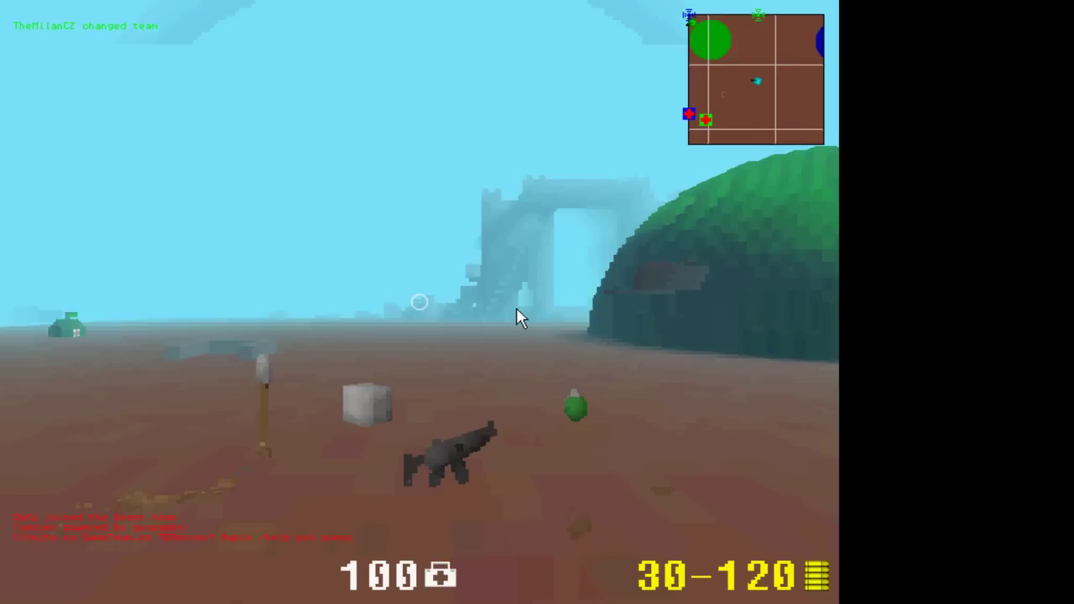
key(w)
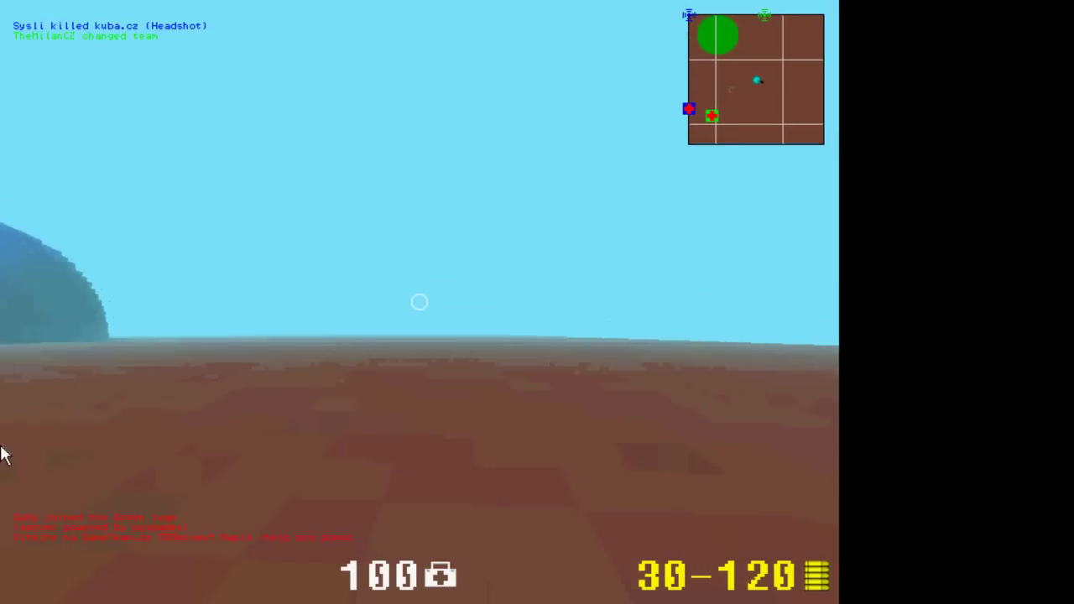
key(w)
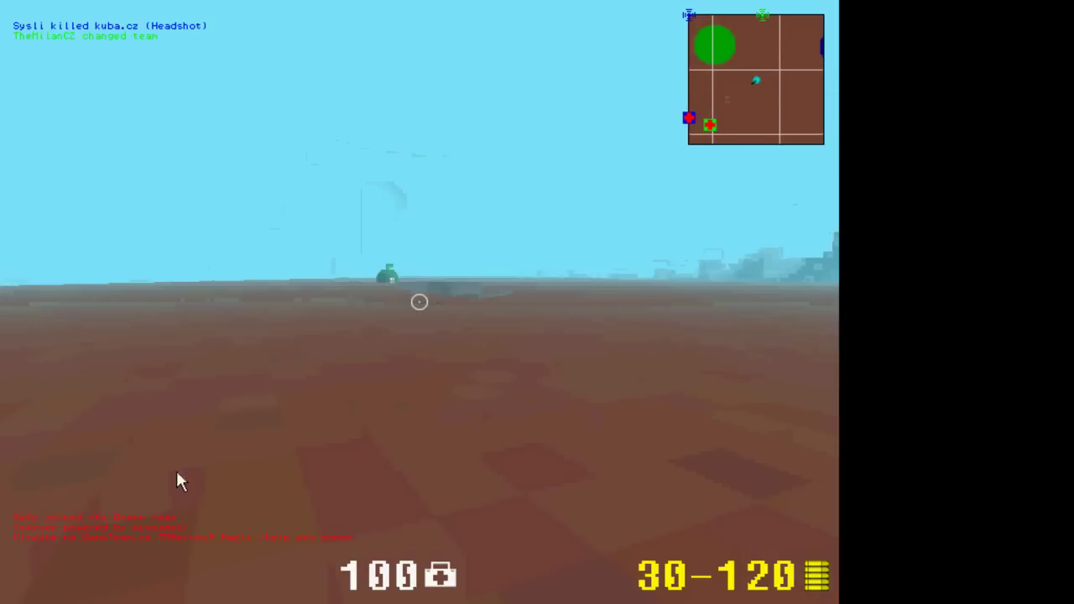
key(w)
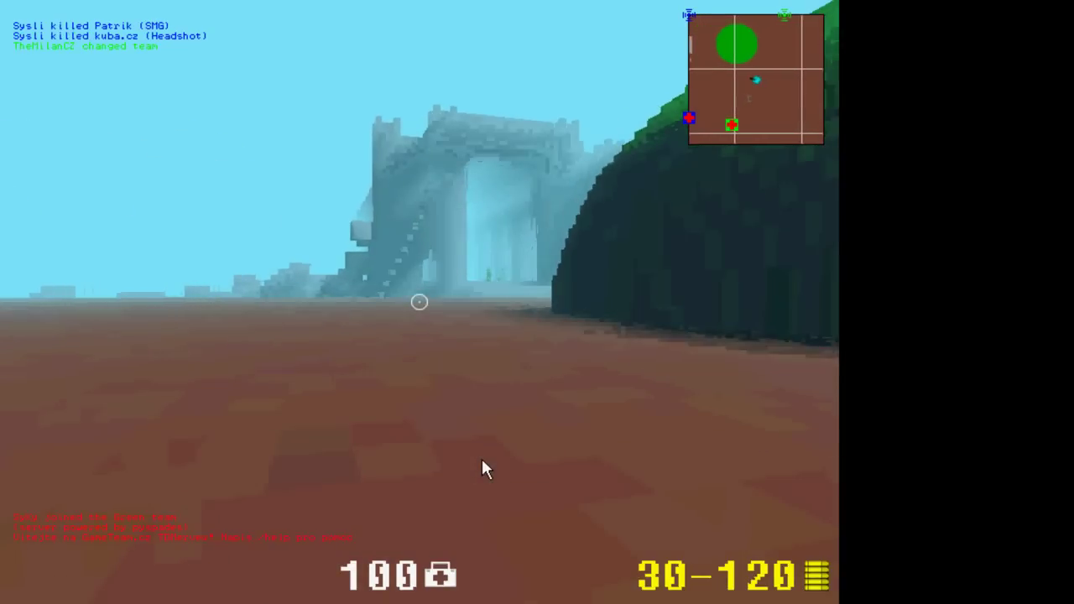
Walk across the brown ground to the large stone building and enter its columned hall with the red-and-white checkered floor.
key(w)
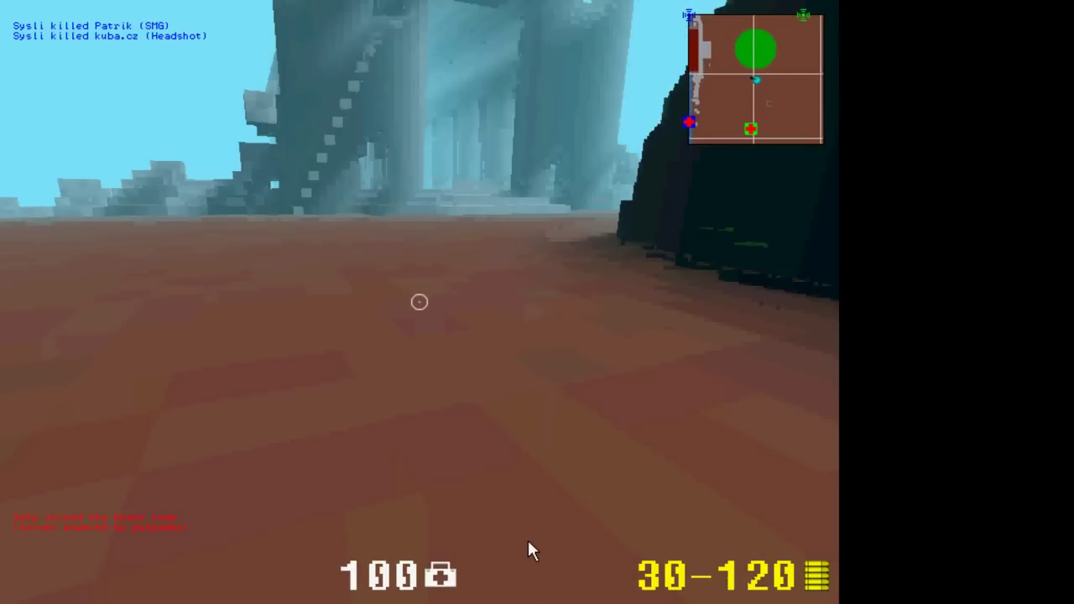
key(w)
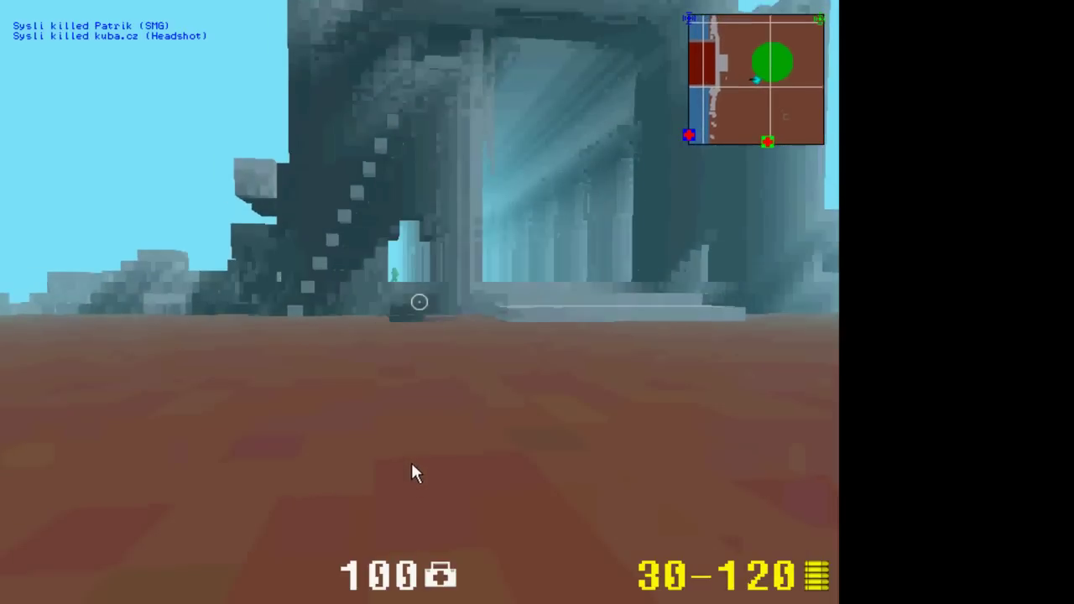
key(w)
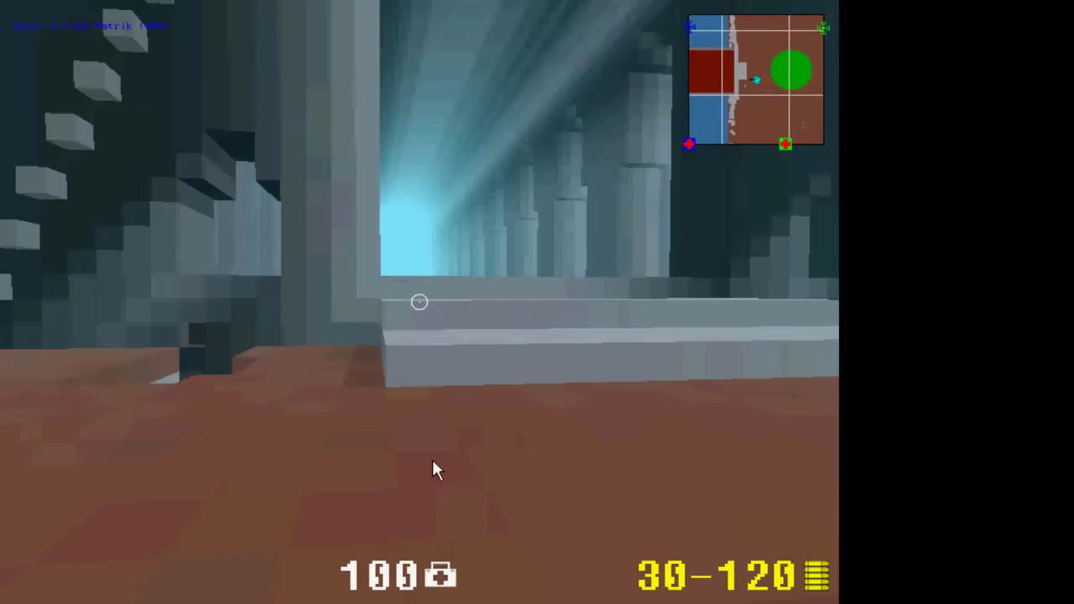
key(w)
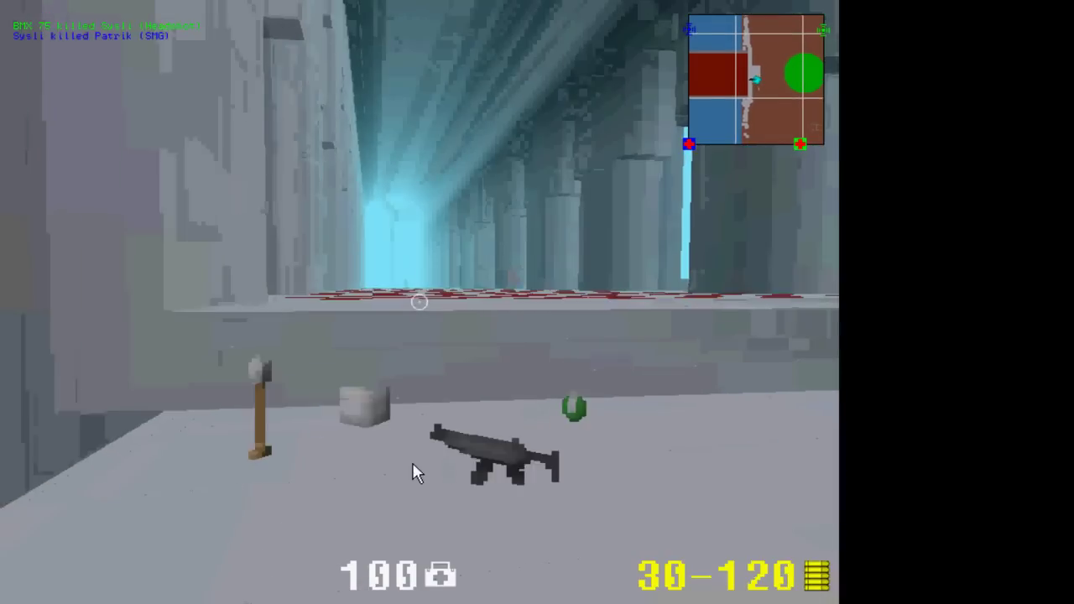
key(w)
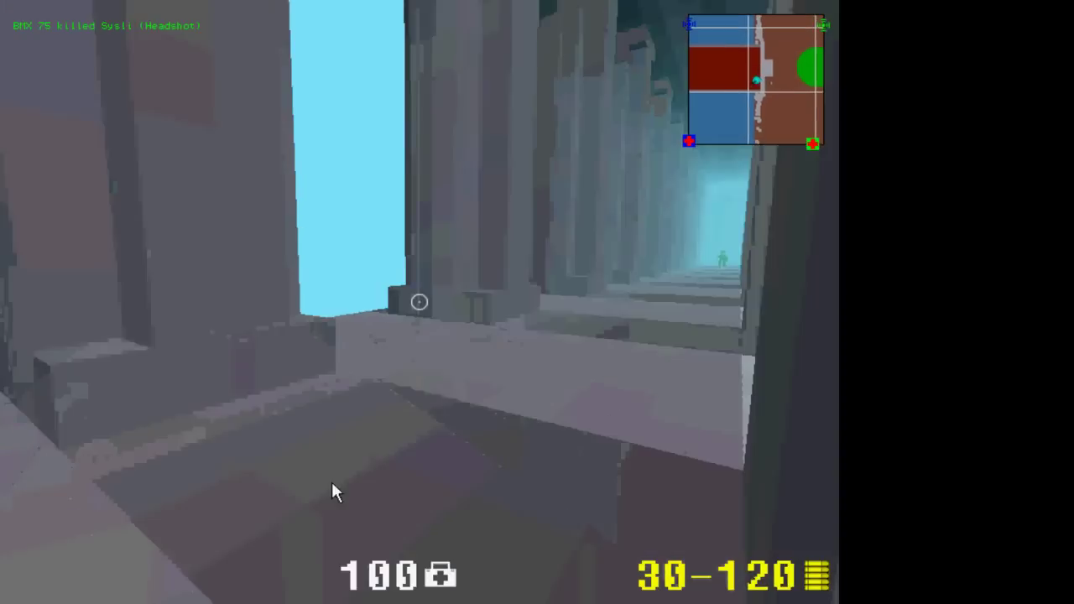
key(w)
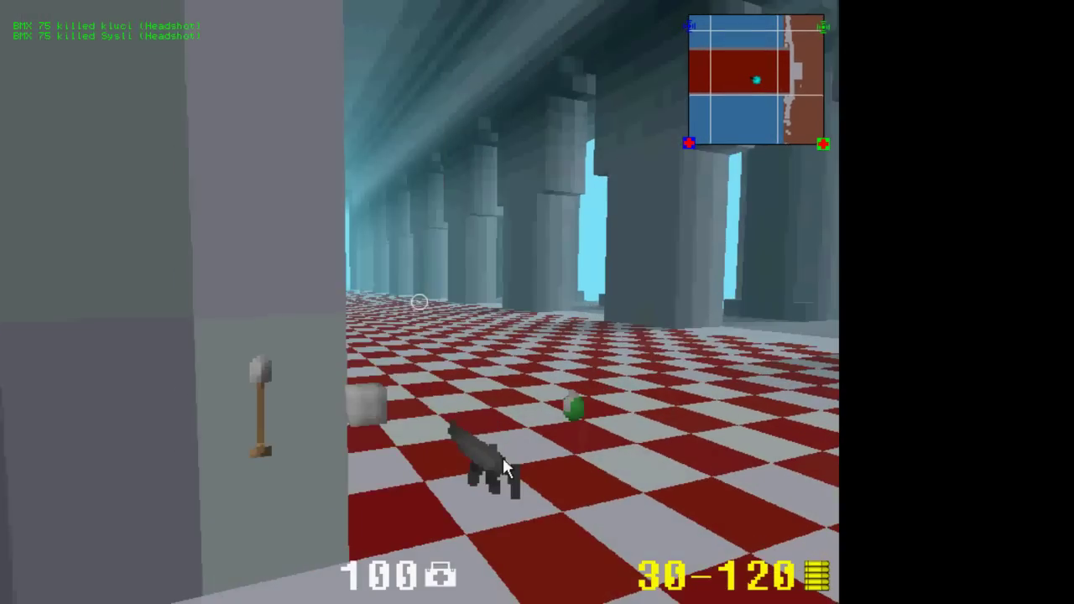
key(w)
Advance along the checkered hall toward the round tree while firing the SMG until its magazine is empty.
click(463, 449)
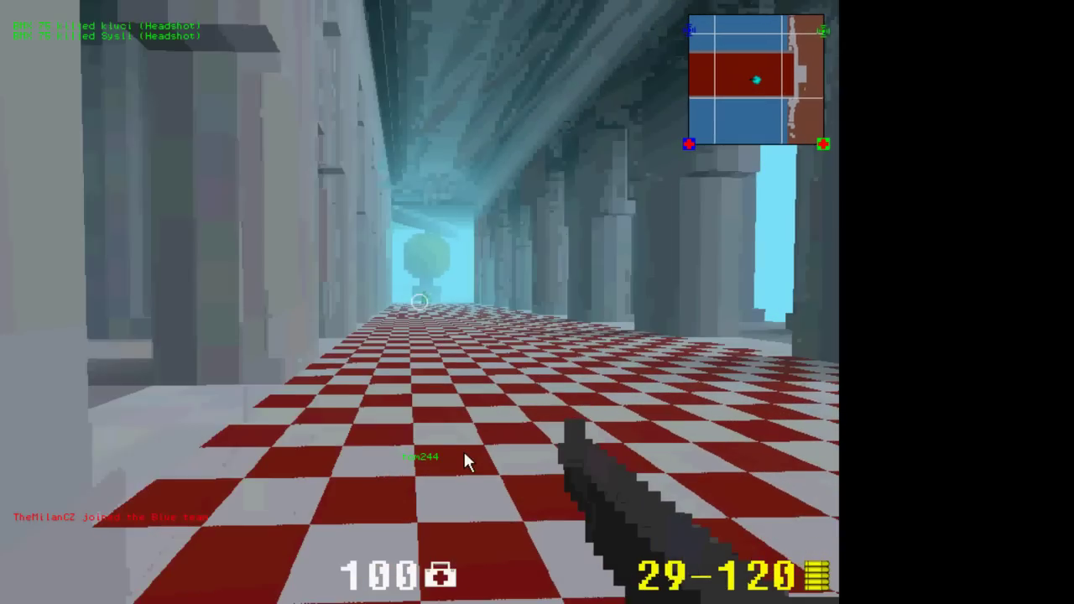
click(468, 465)
click(458, 473)
click(464, 482)
click(459, 492)
click(457, 500)
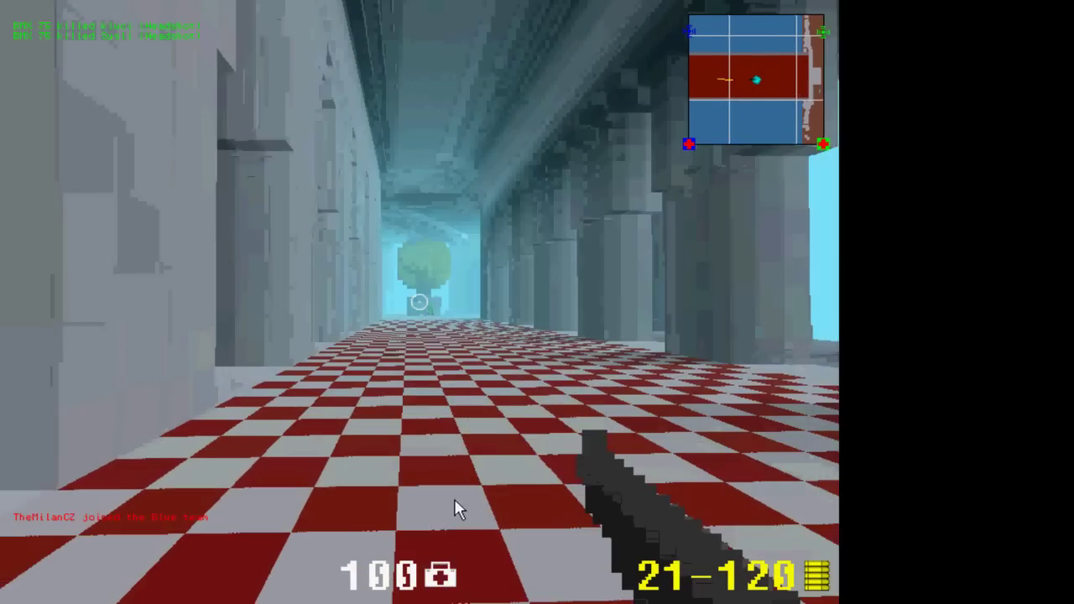
click(464, 509)
key(w)
key(w)
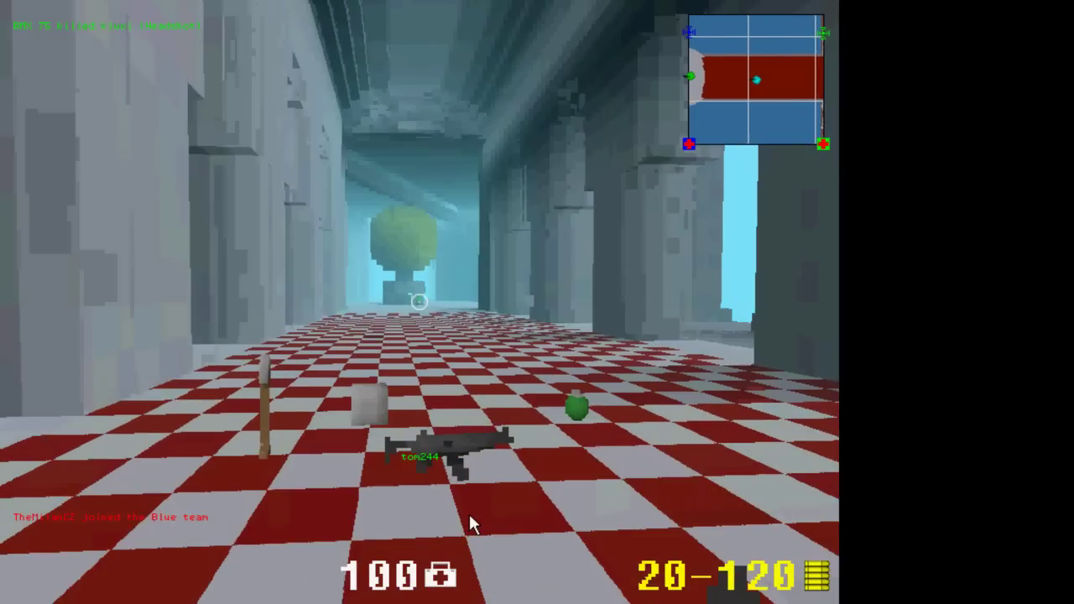
click(470, 523)
click(470, 528)
click(469, 536)
click(467, 548)
click(465, 550)
key(w)
click(464, 547)
click(465, 554)
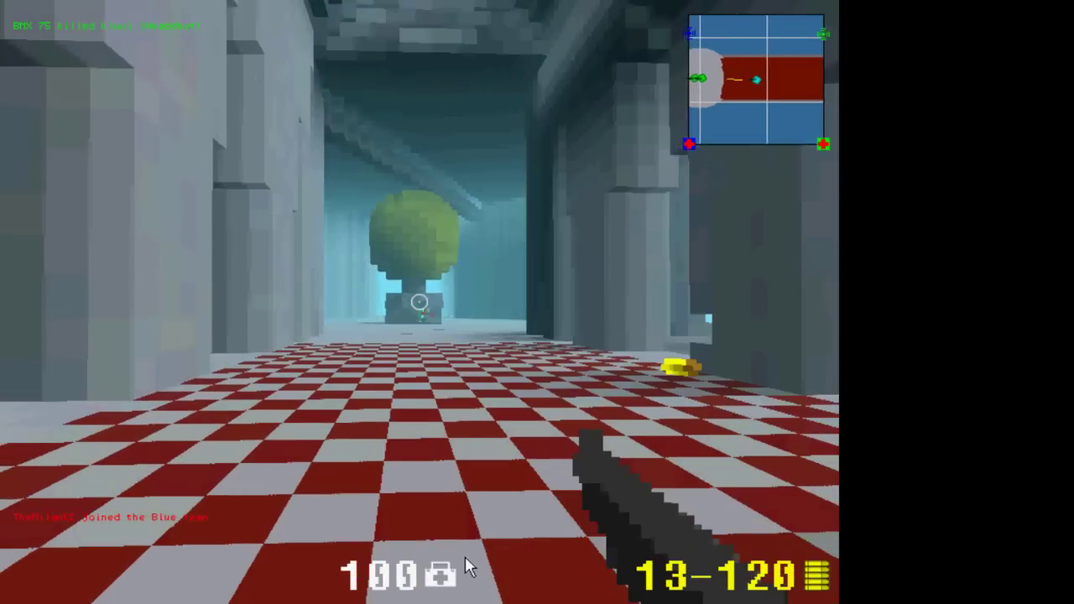
click(467, 571)
click(463, 580)
click(464, 590)
key(w)
click(464, 596)
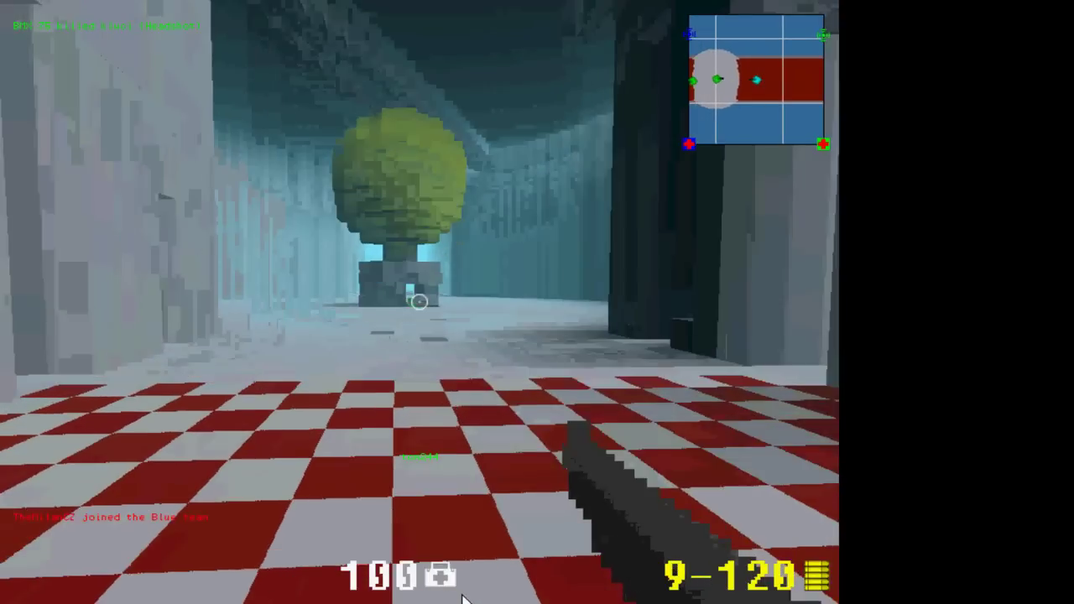
click(462, 599)
click(458, 601)
click(455, 602)
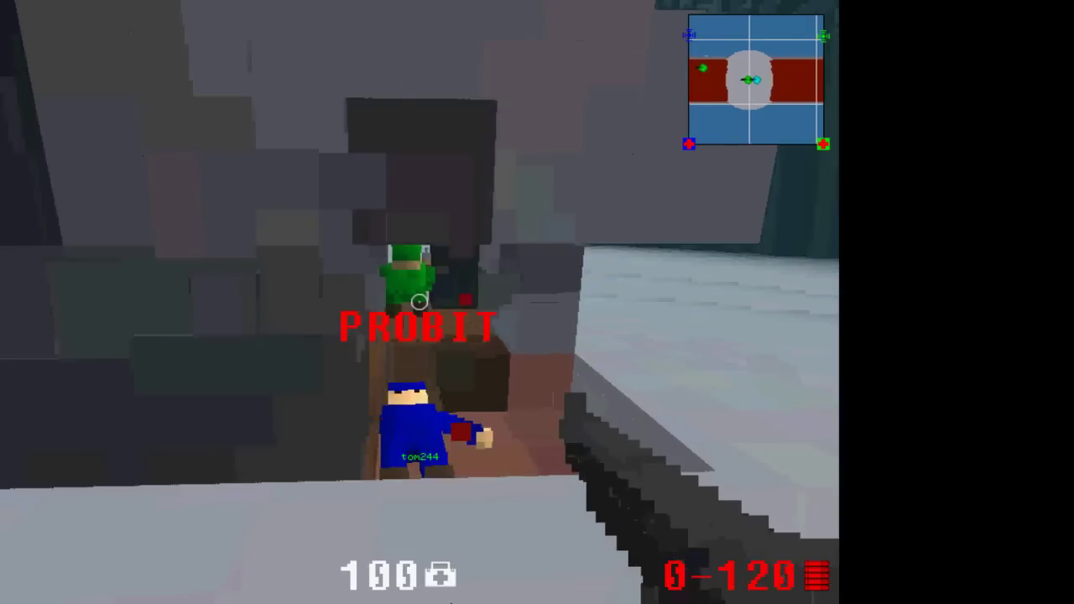
Enter the small chamber beneath the tree, reload the SMG and fire through the far doorway.
key(w)
key(r)
key(w)
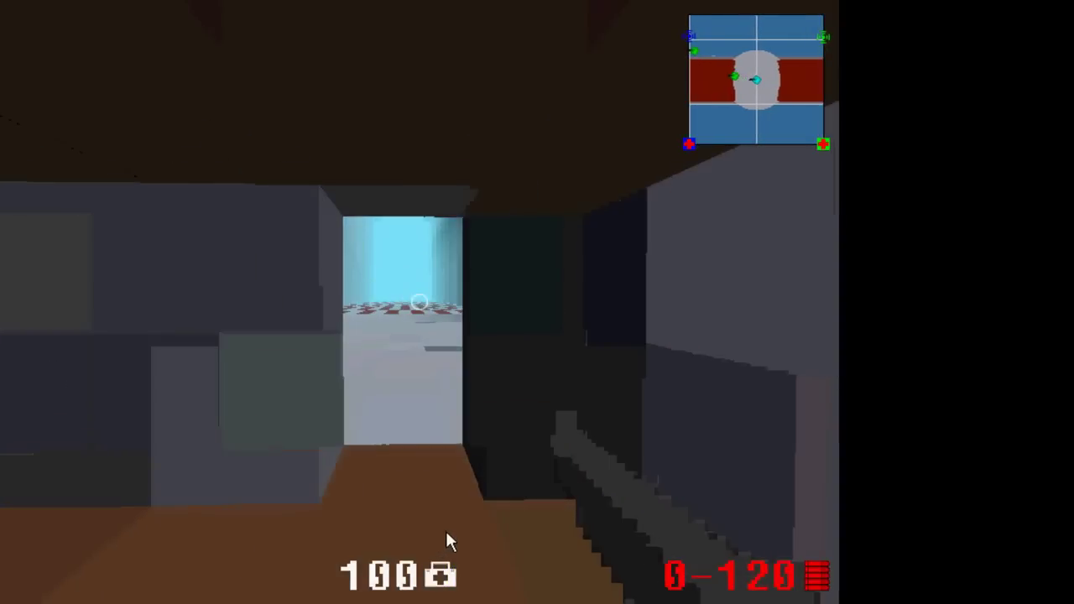
key(r)
click(480, 537)
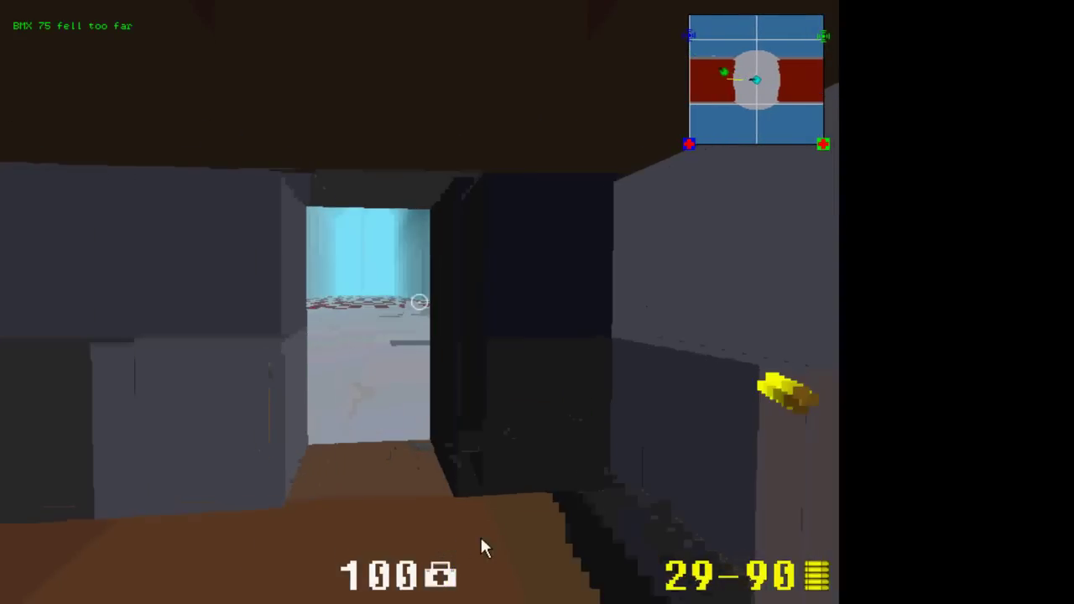
click(494, 536)
click(493, 545)
click(497, 560)
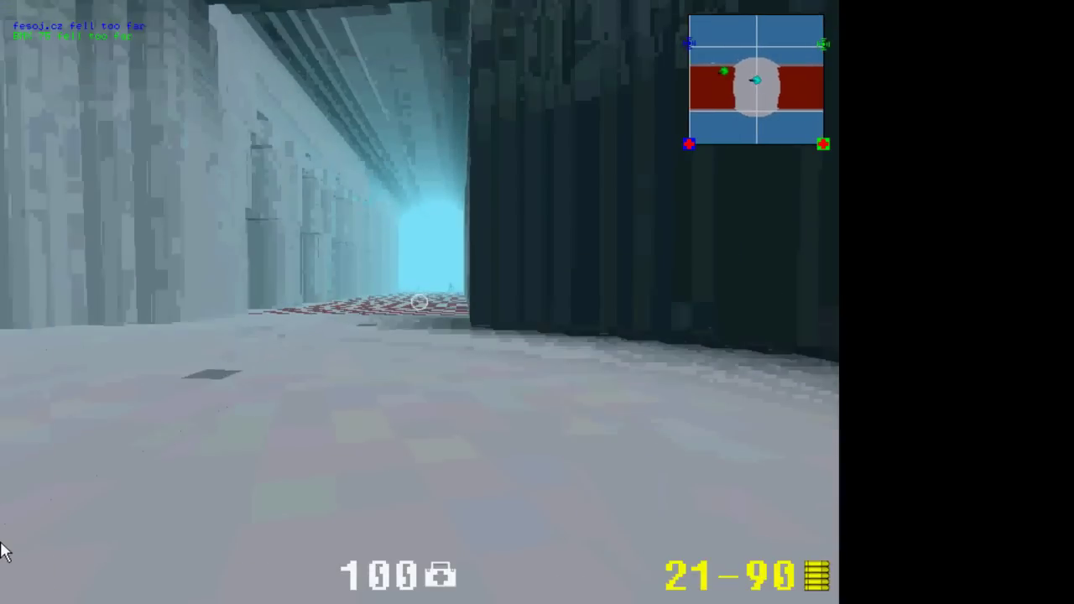
Continue past the chamber to the side colonnade and fire the SMG beside the green teammate.
click(70, 537)
click(100, 547)
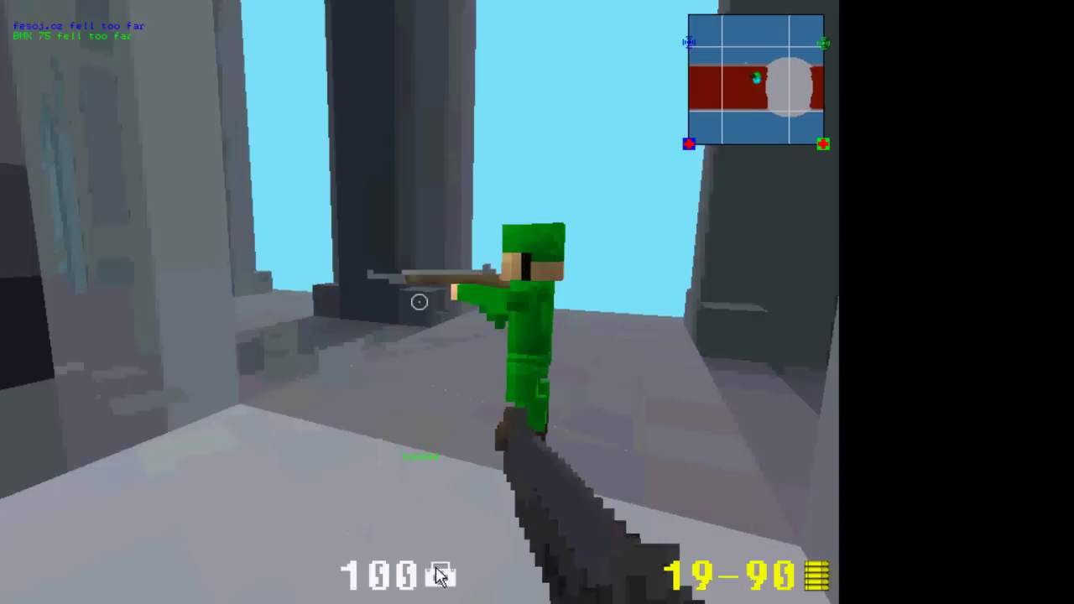
click(640, 583)
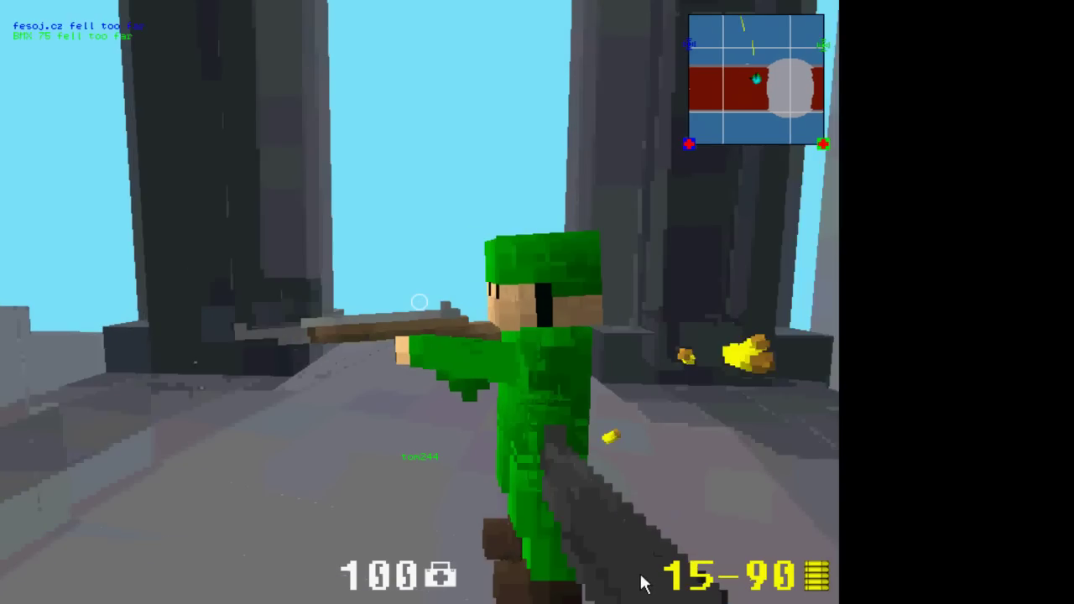
click(640, 583)
click(640, 583)
click(420, 302)
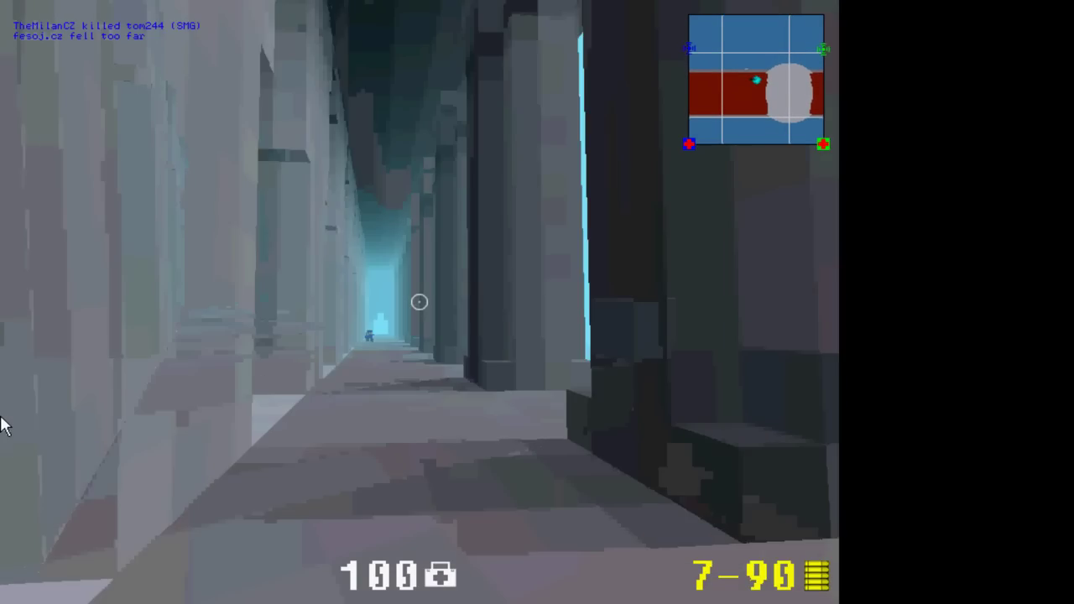
Walk between the hall's columns and drop off the structure's edge to check the VLOZ MINCI respawn text.
key(w)
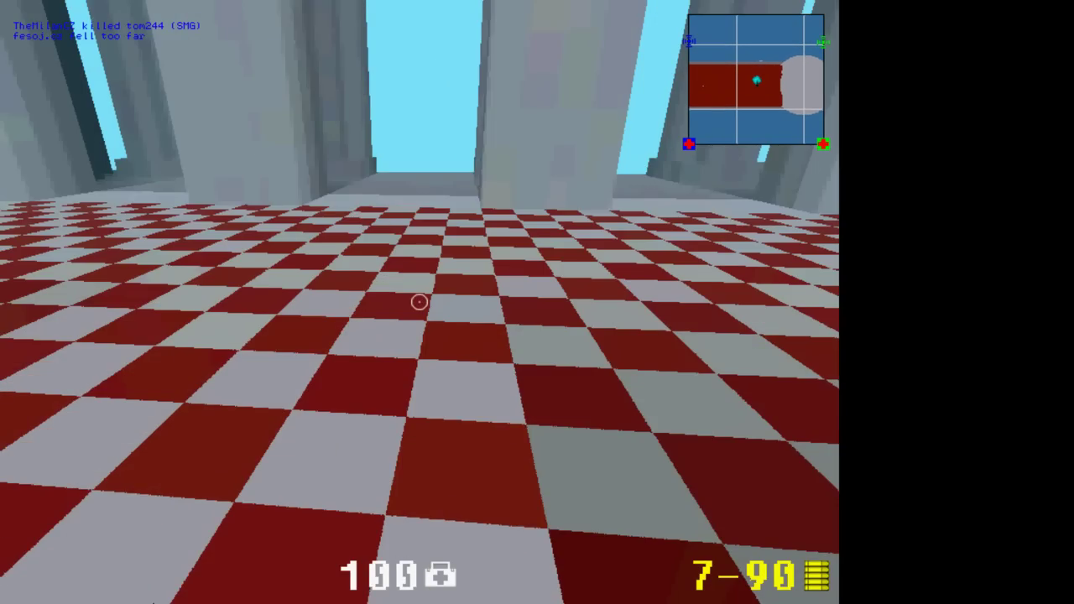
key(w)
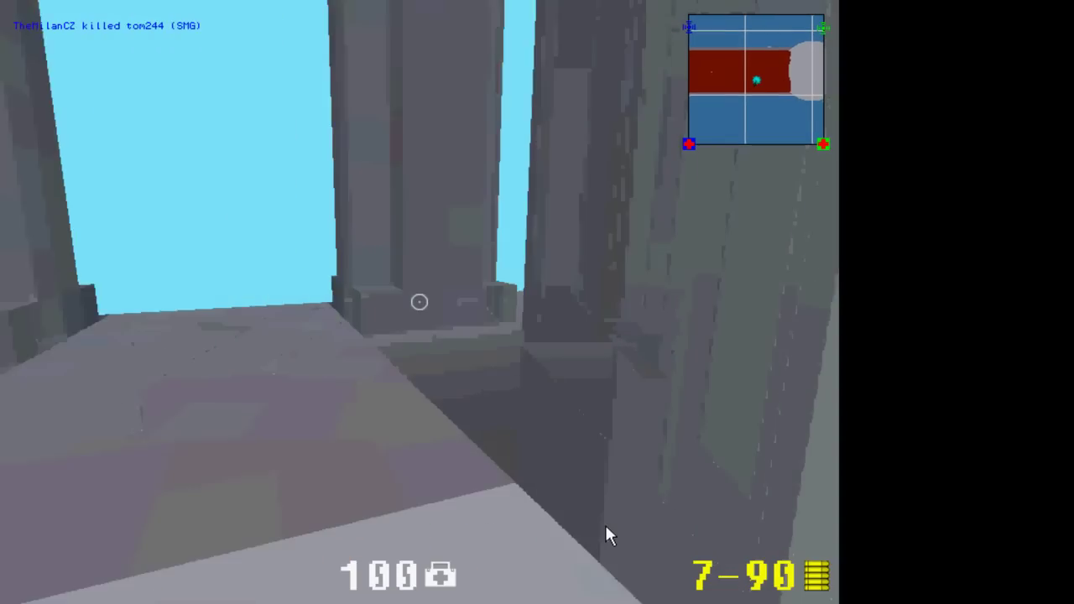
key(Tab)
key(w)
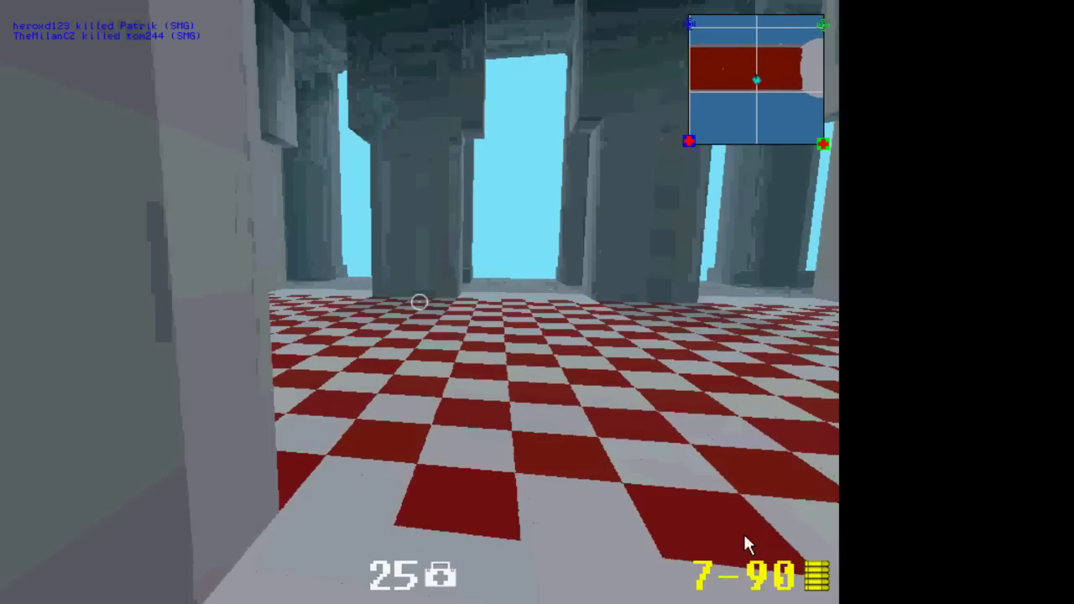
key(3)
key(w)
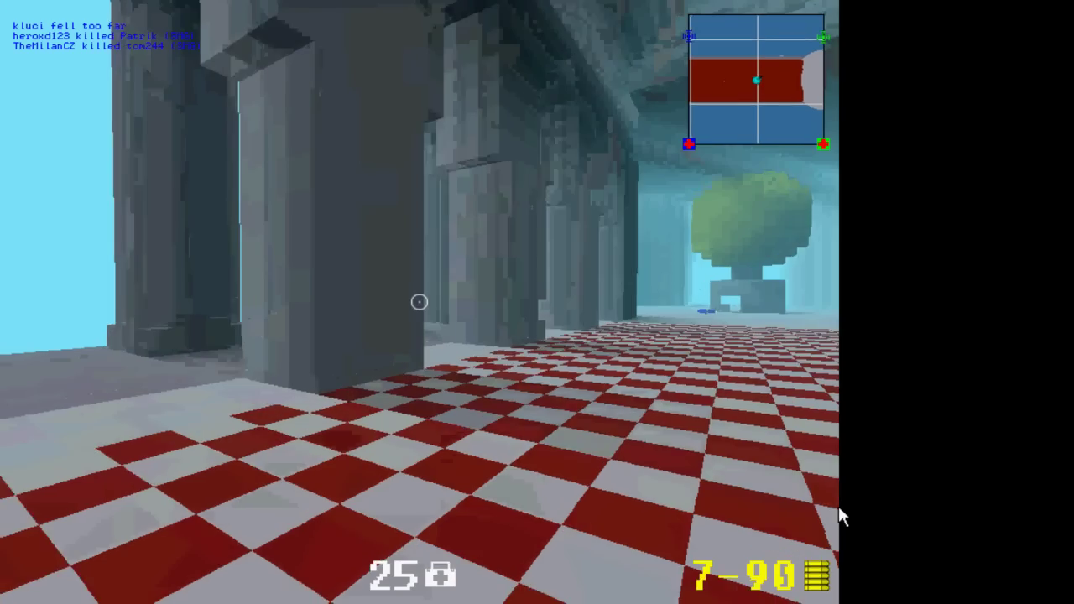
key(w)
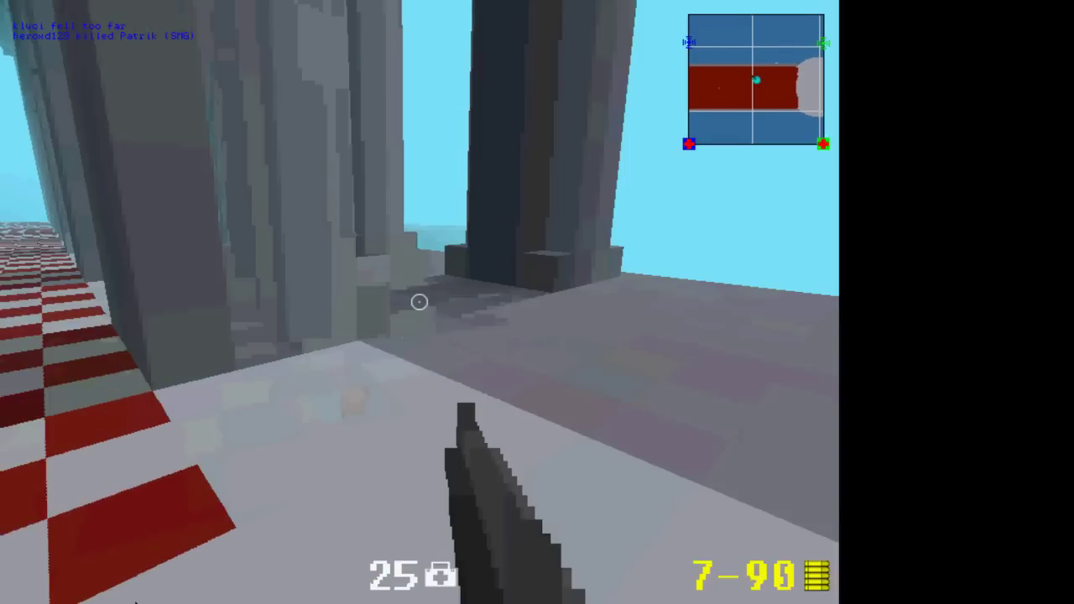
key(w)
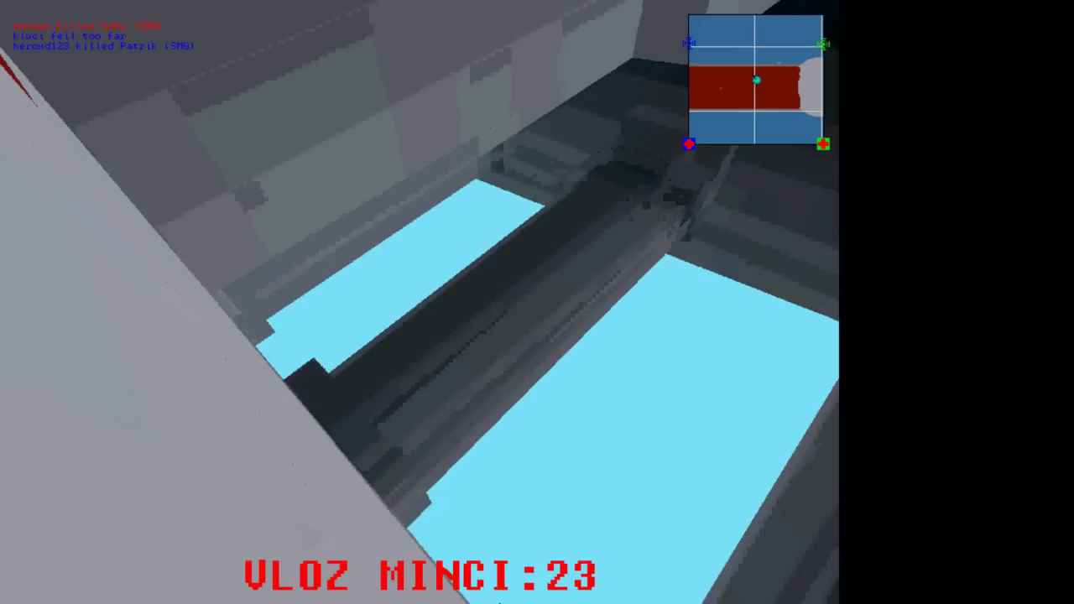